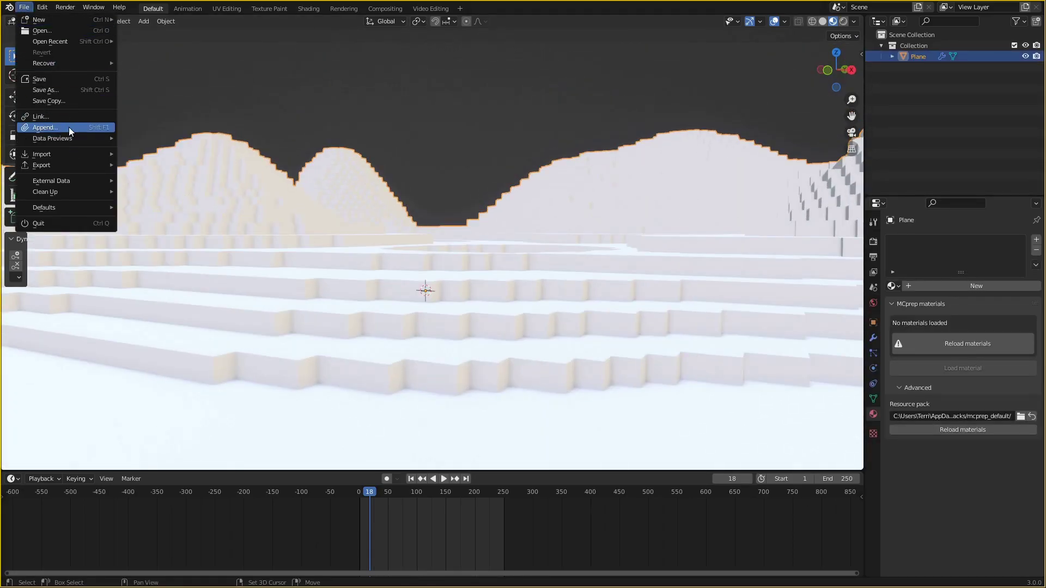
# - Append the Day collection from TmLaner's Lightroom.blend into the scene
pyautogui.click(69, 128)
pyautogui.click(397, 148)
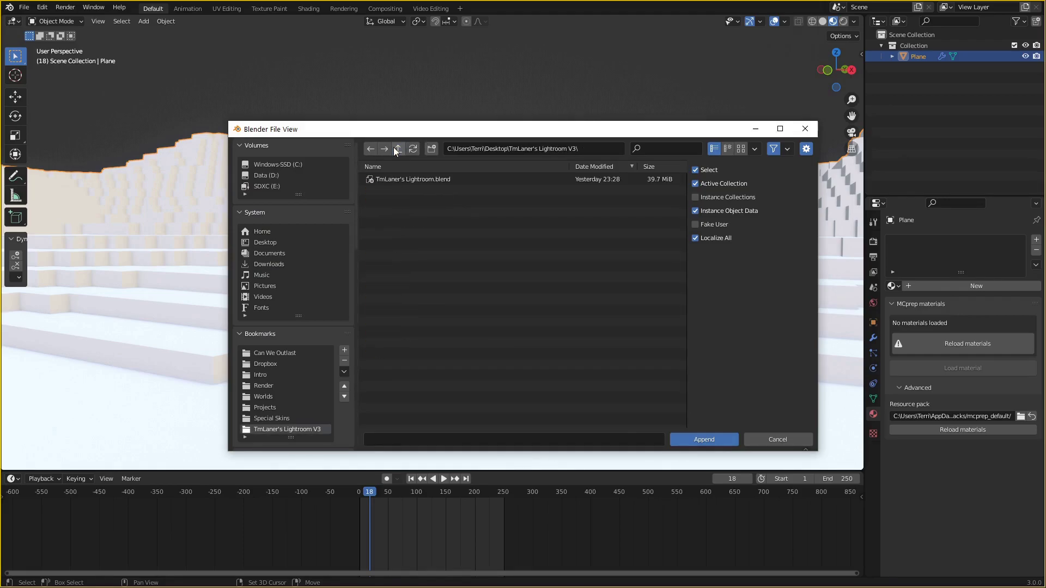
pyautogui.doubleClick(549, 180)
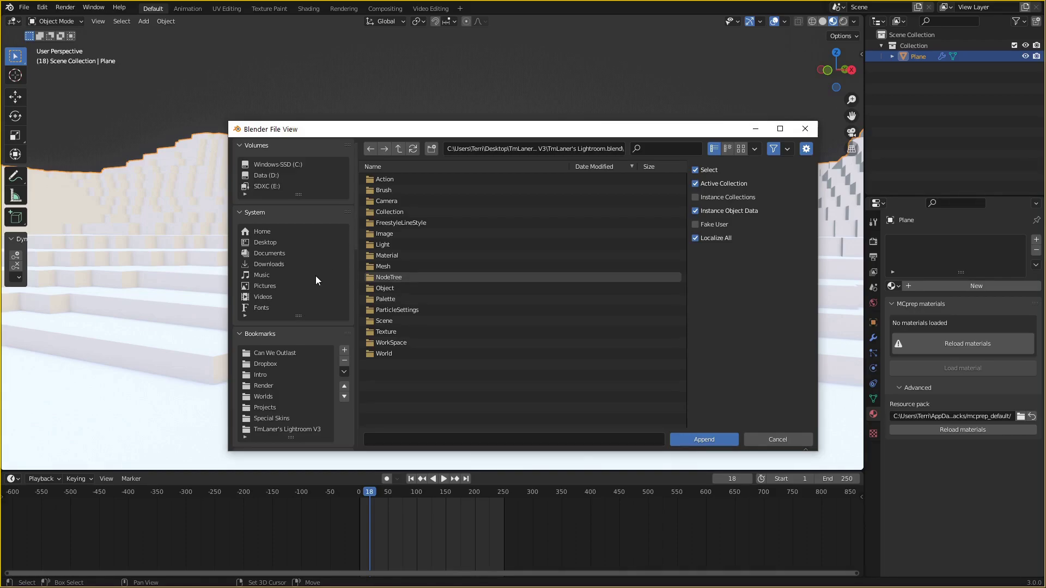
pyautogui.doubleClick(413, 210)
pyautogui.doubleClick(399, 178)
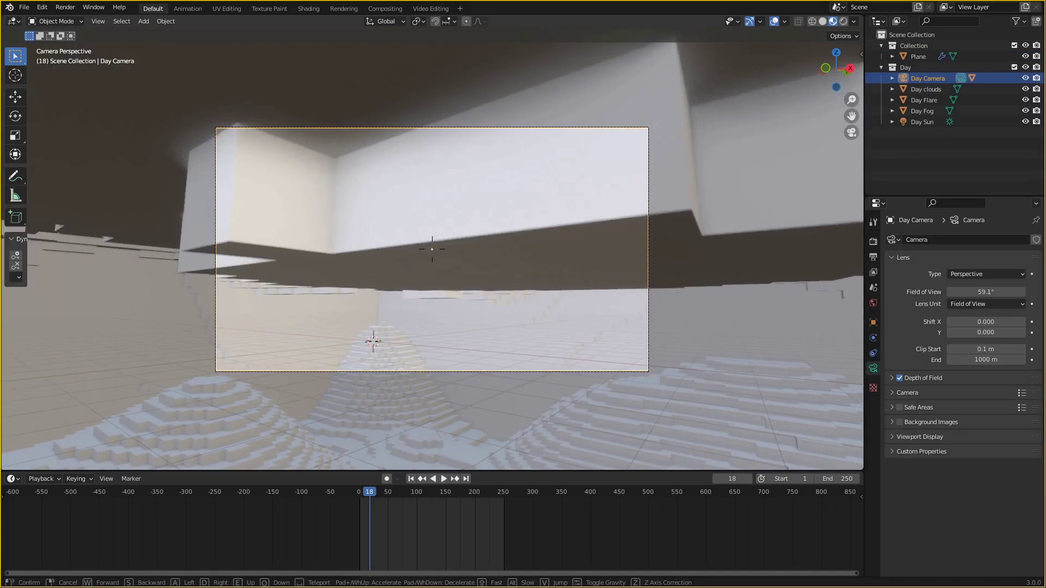
# - Position the Day Camera low over the terrain, framing the blocky mountains and the clouds above them
pyautogui.press('e')
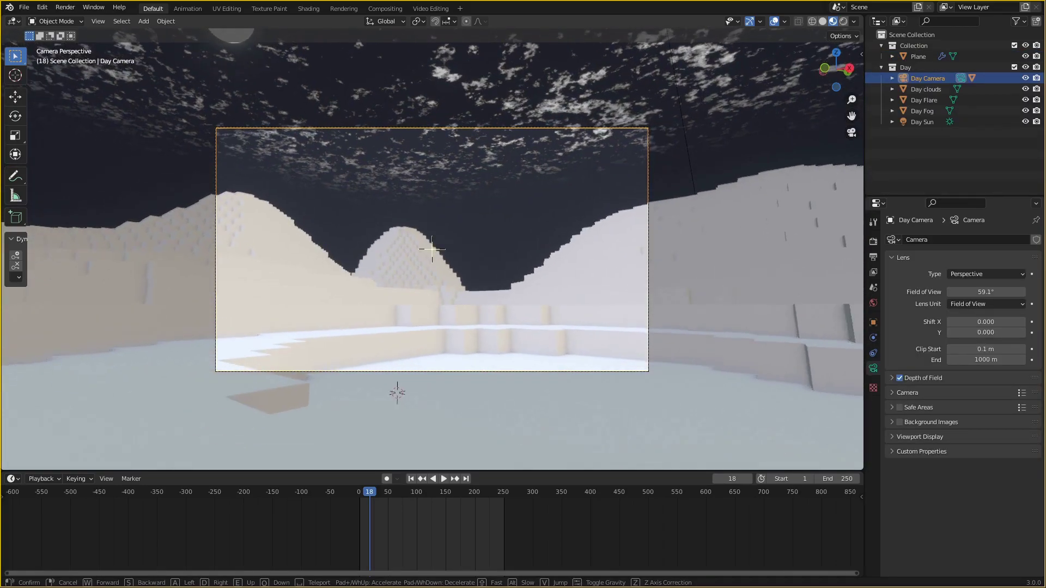
pyautogui.click(432, 249)
# - Move the Day Flare into the upper part of the camera frame, above the central mountain
pyautogui.click(239, 43)
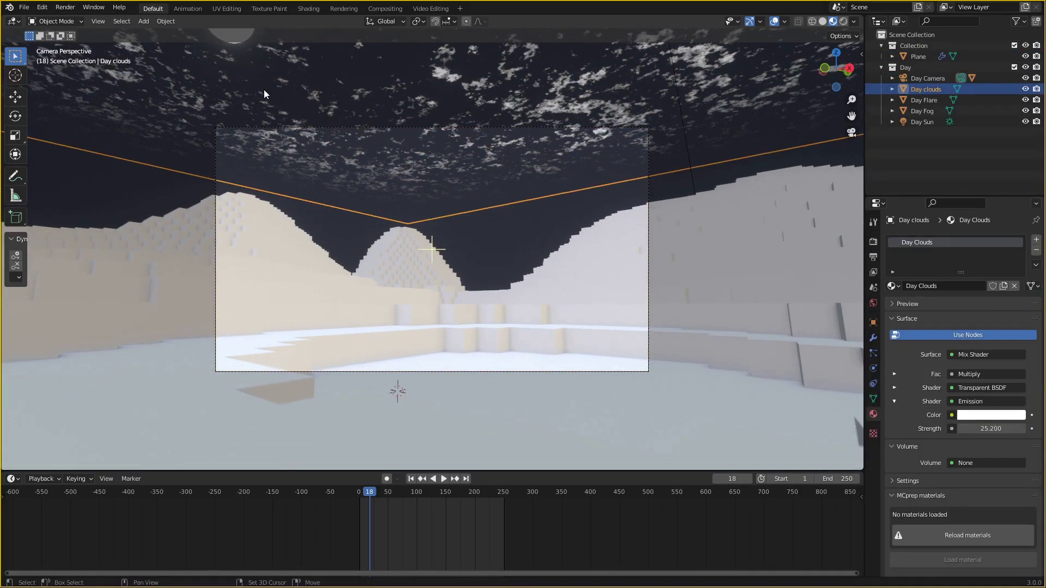
pyautogui.keyDown('shift'); pyautogui.moveTo(239, 44); pyautogui.dragTo(254, 82, button='middle'); pyautogui.keyUp('shift')
pyautogui.click(254, 78)
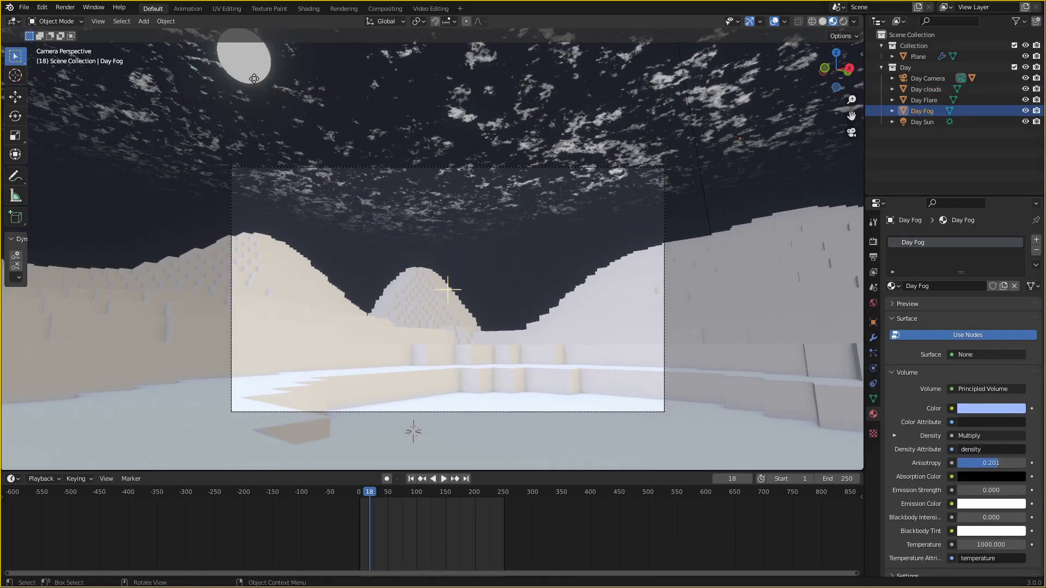
pyautogui.click(245, 74)
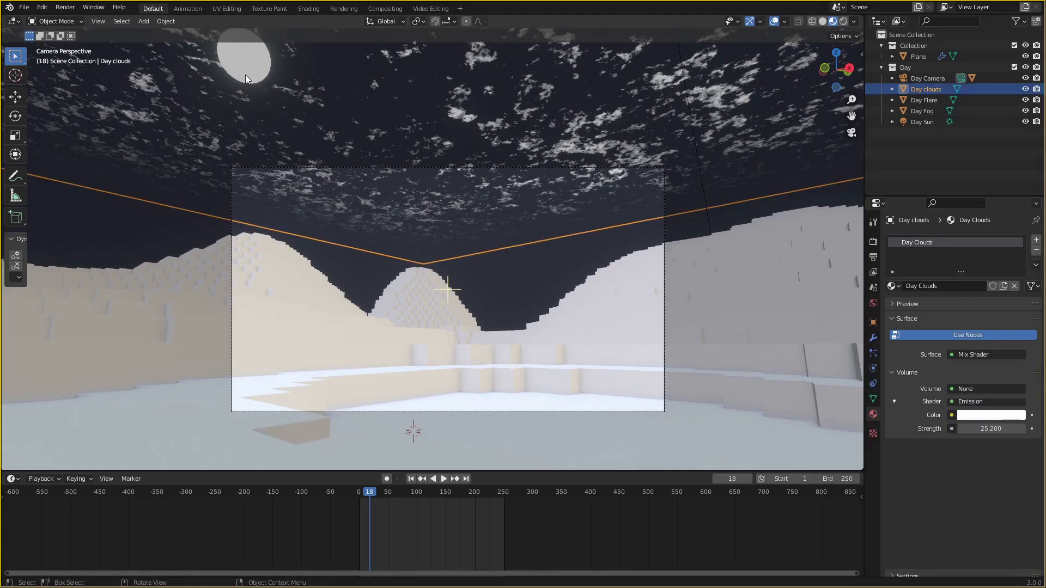
pyautogui.press('g')
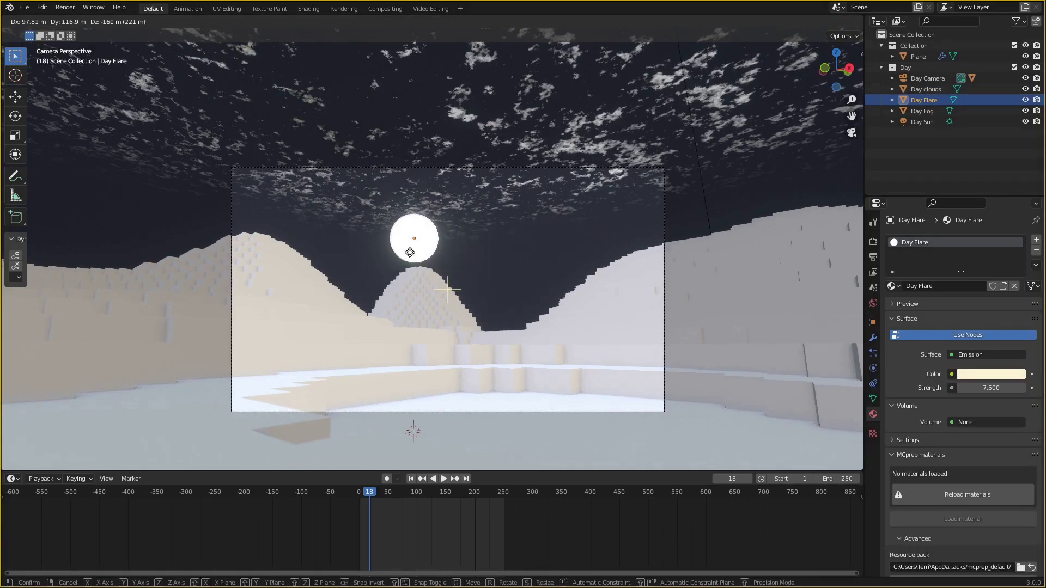
pyautogui.click(383, 202)
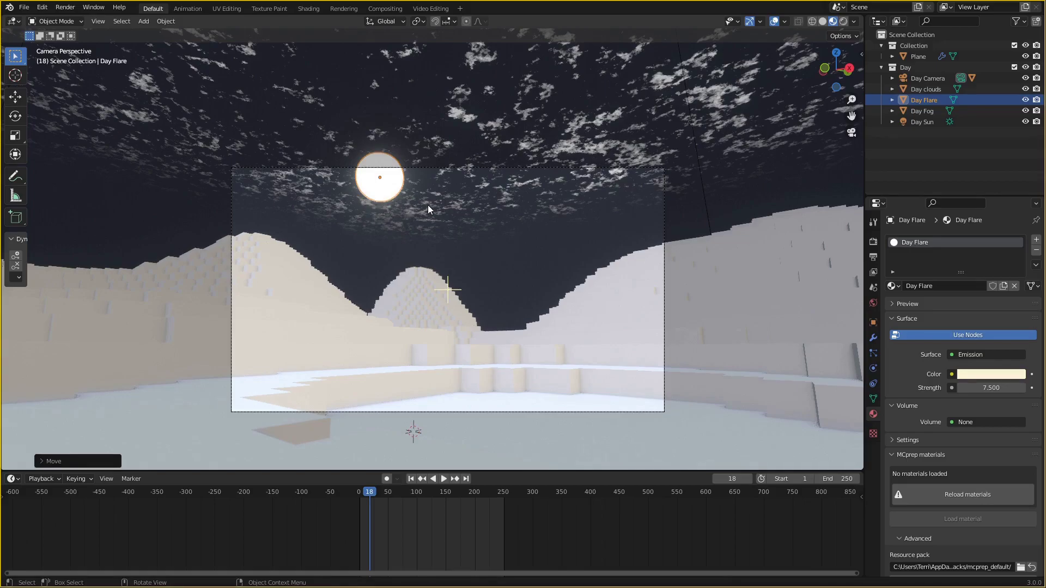
pyautogui.press('KP_Decimal')
pyautogui.scroll(-6, 505, 240)
pyautogui.moveTo(505, 240); pyautogui.dragTo(461, 242, button='middle')
pyautogui.press('g')
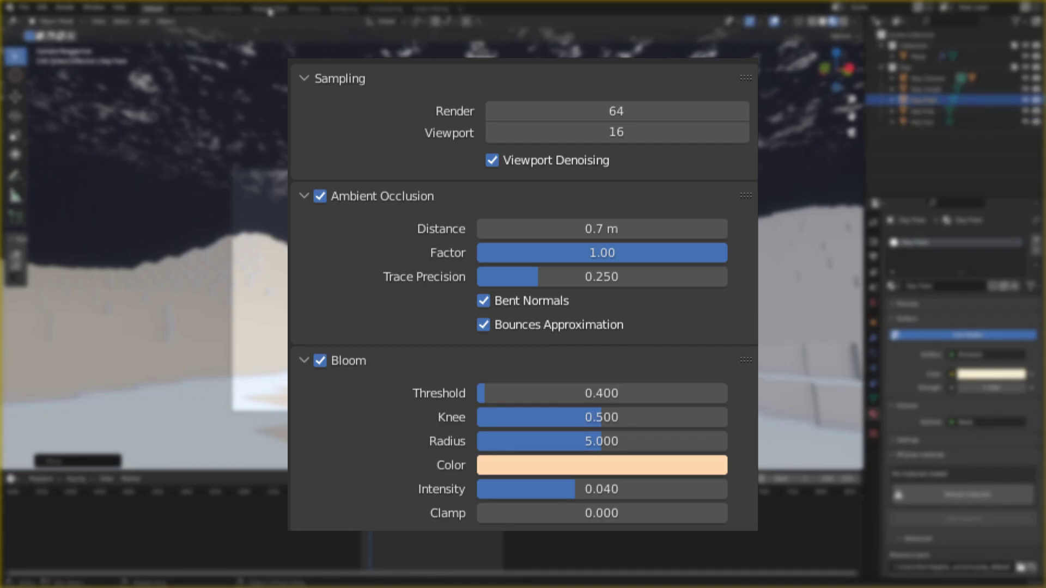
# - Append the Day Eevee world from the lightroom file and assign it to the scene
pyautogui.hotkey('ctrl', 's')
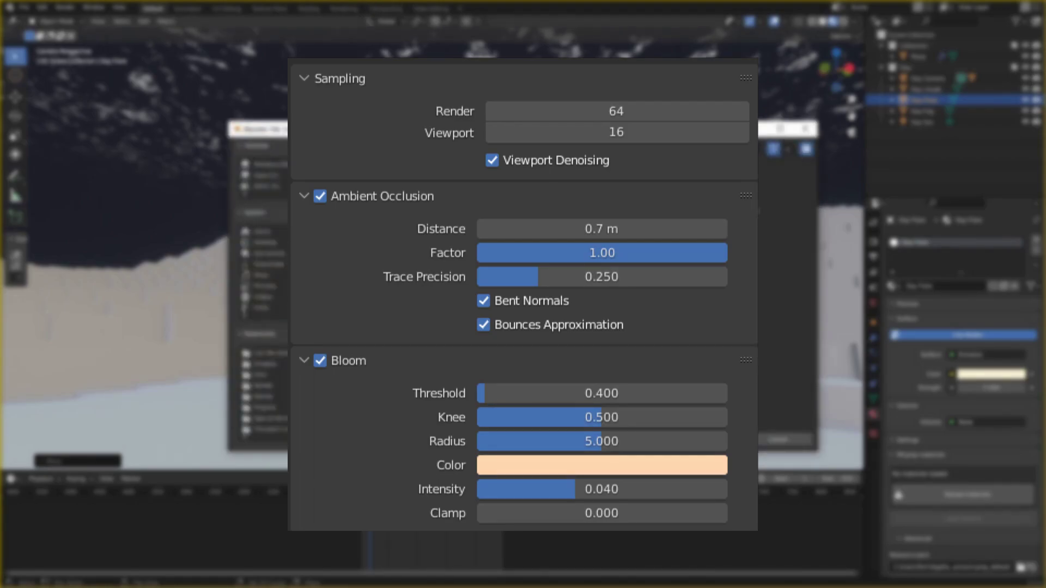
pyautogui.press('Return')
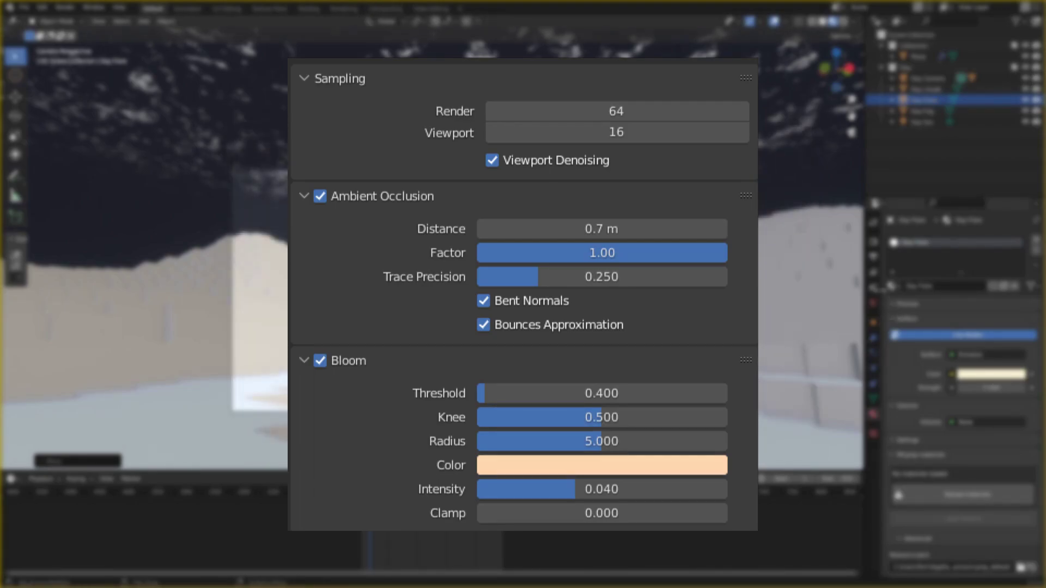
pyautogui.click(873, 305)
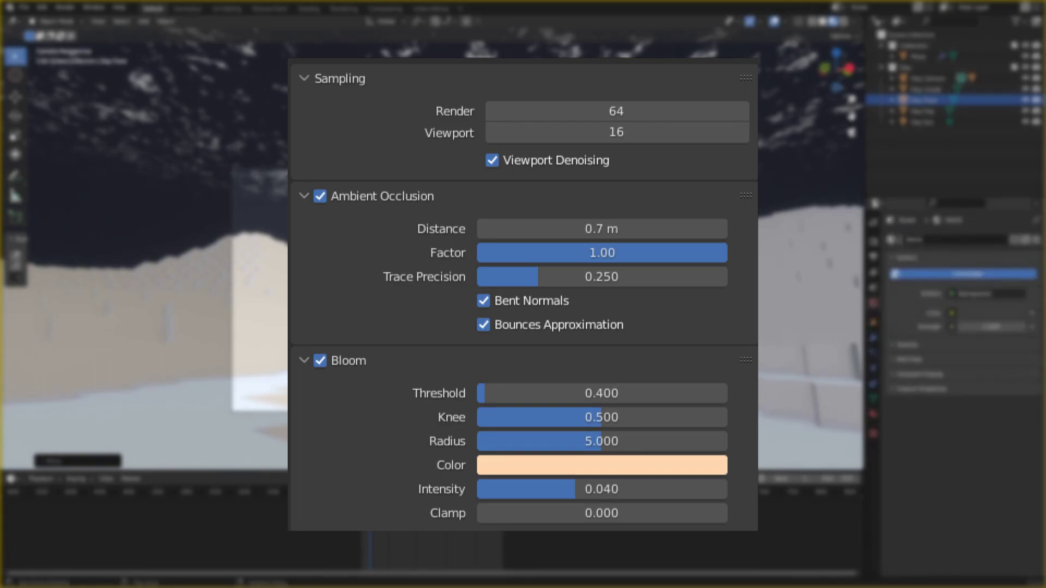
pyautogui.click(893, 240)
pyautogui.click(915, 265)
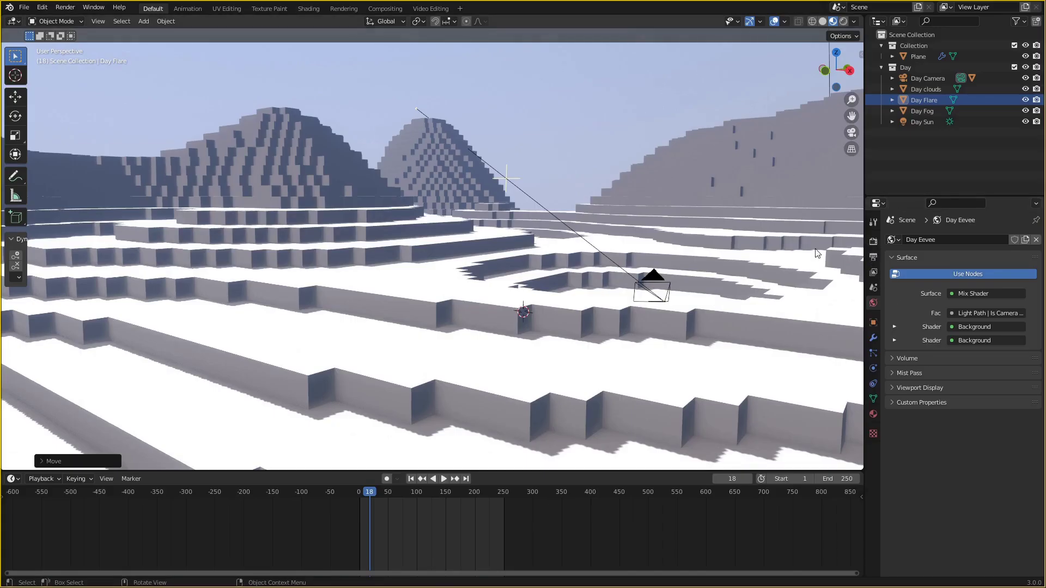
# - Enable Soft Shadows in the Eevee render settings and set the shadow Cascade Size to 256 px
pyautogui.click(874, 241)
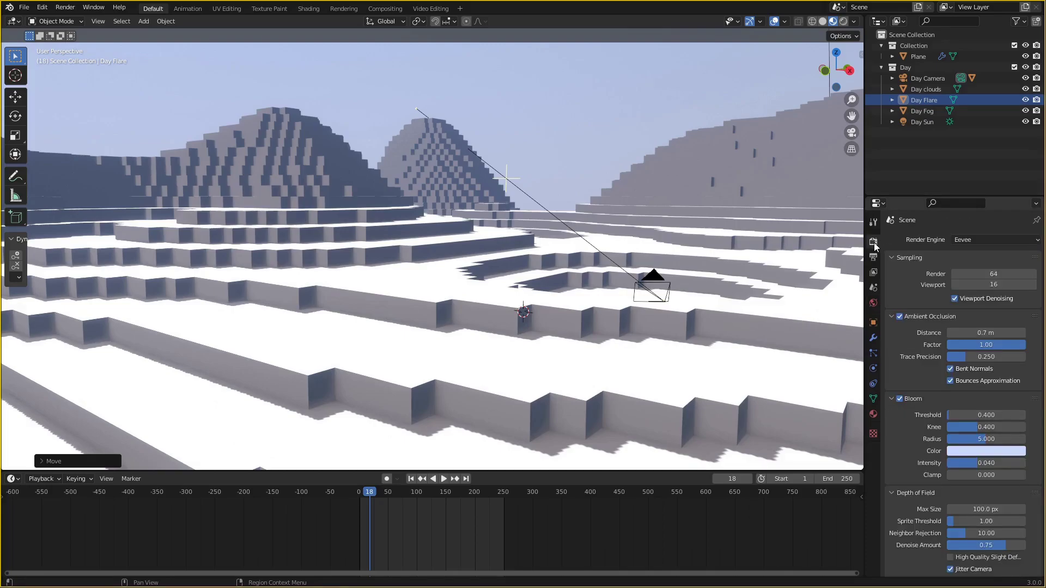
pyautogui.scroll(-8, 921, 468)
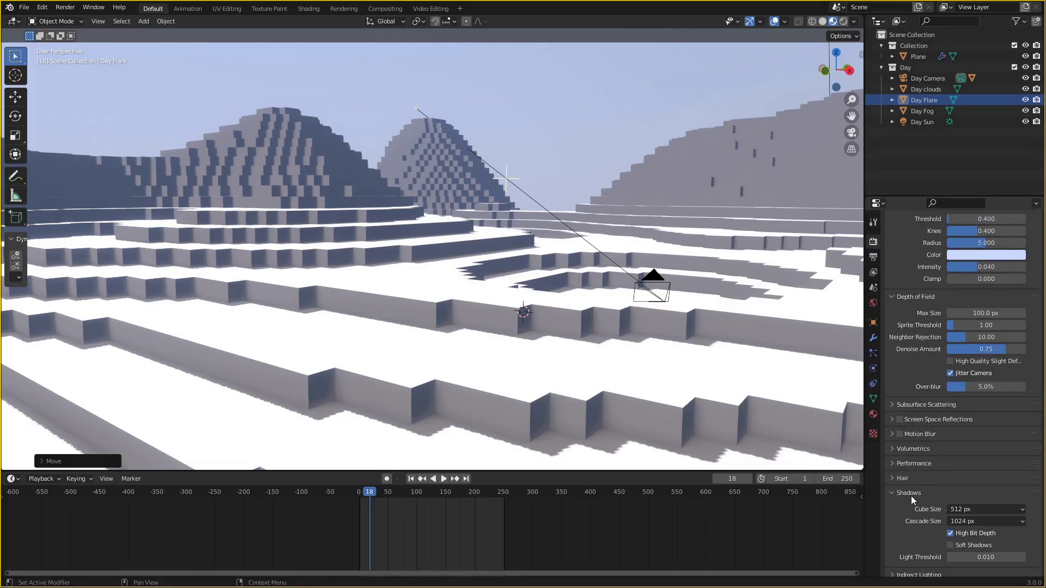
pyautogui.click(962, 523)
pyautogui.click(948, 439)
pyautogui.click(961, 521)
pyautogui.click(947, 523)
pyautogui.click(977, 524)
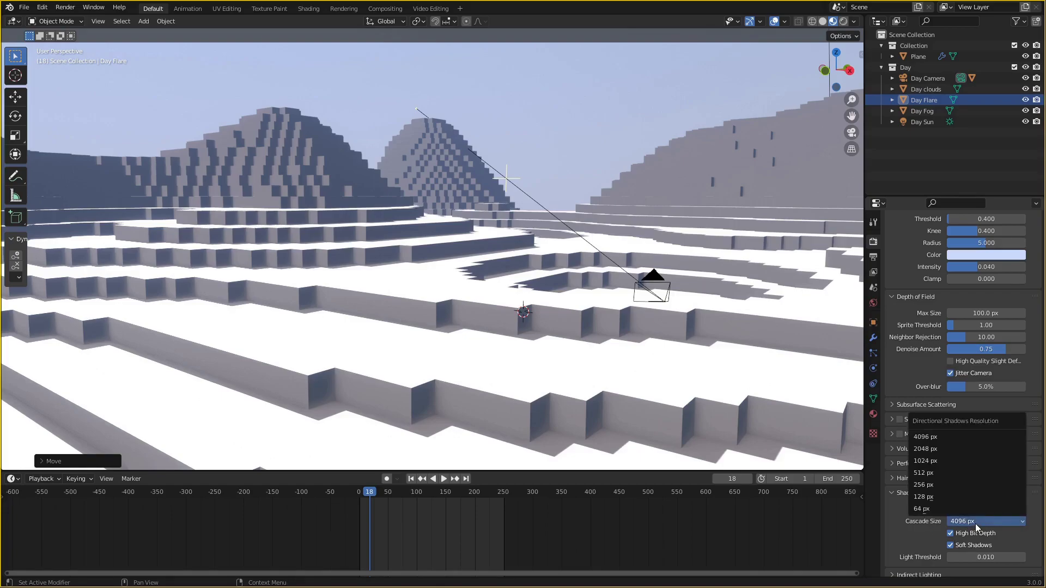
pyautogui.click(952, 487)
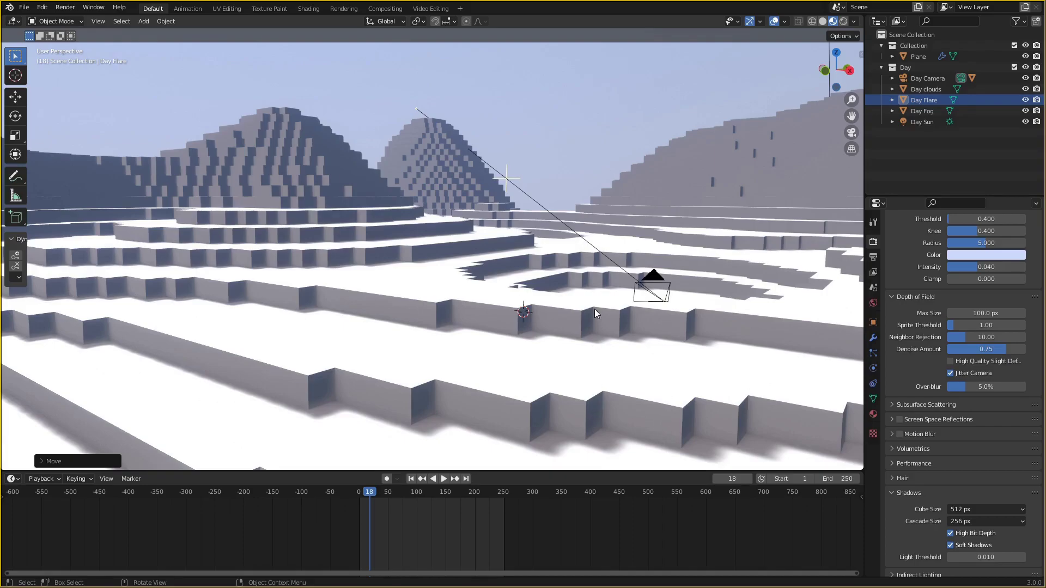
pyautogui.press('KP_0')
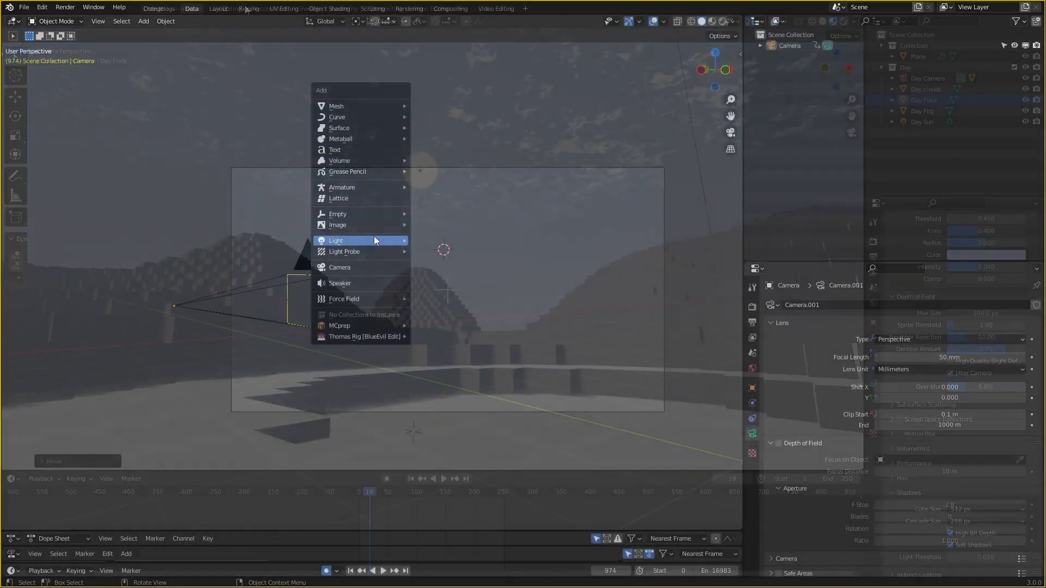
# - Add a Plain Axes empty in front of the camera and rename it Depth of field
pyautogui.moveTo(368, 211)
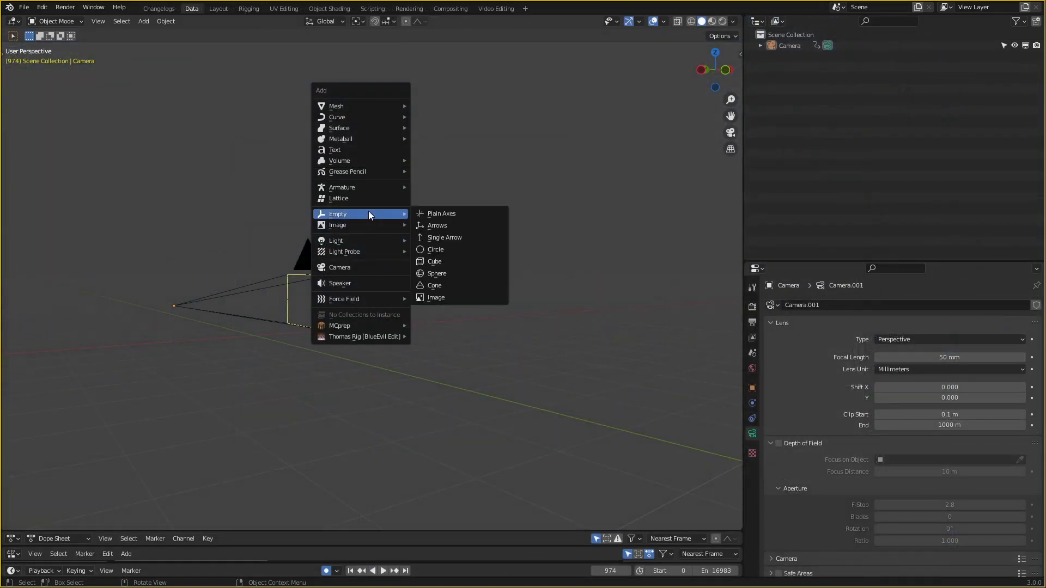
pyautogui.click(443, 213)
pyautogui.moveTo(443, 213); pyautogui.dragTo(404, 301, button='middle')
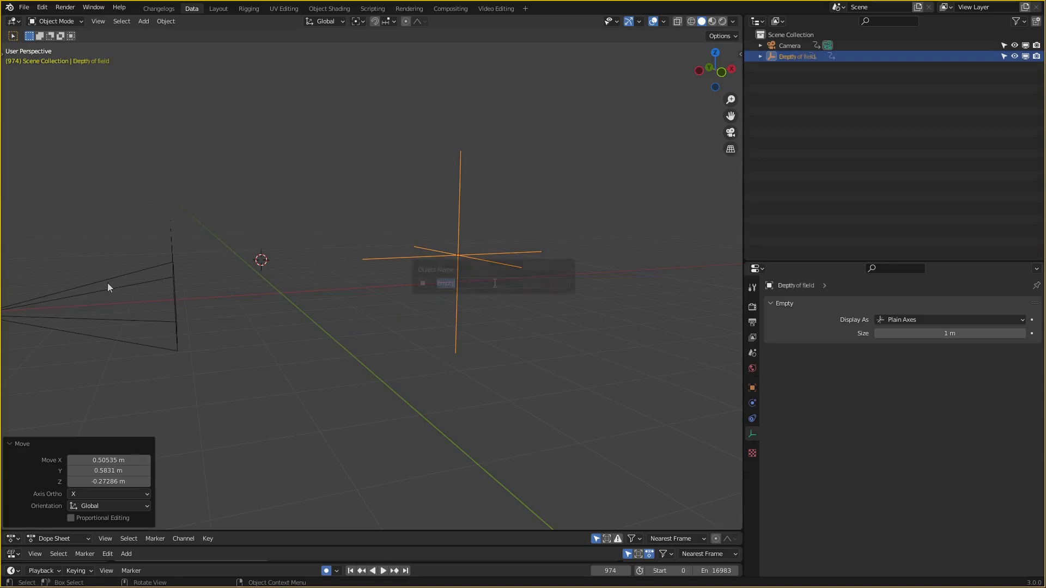
# - Enable depth of field on the camera and set its focus object to the Depth of field empty
pyautogui.click(109, 289)
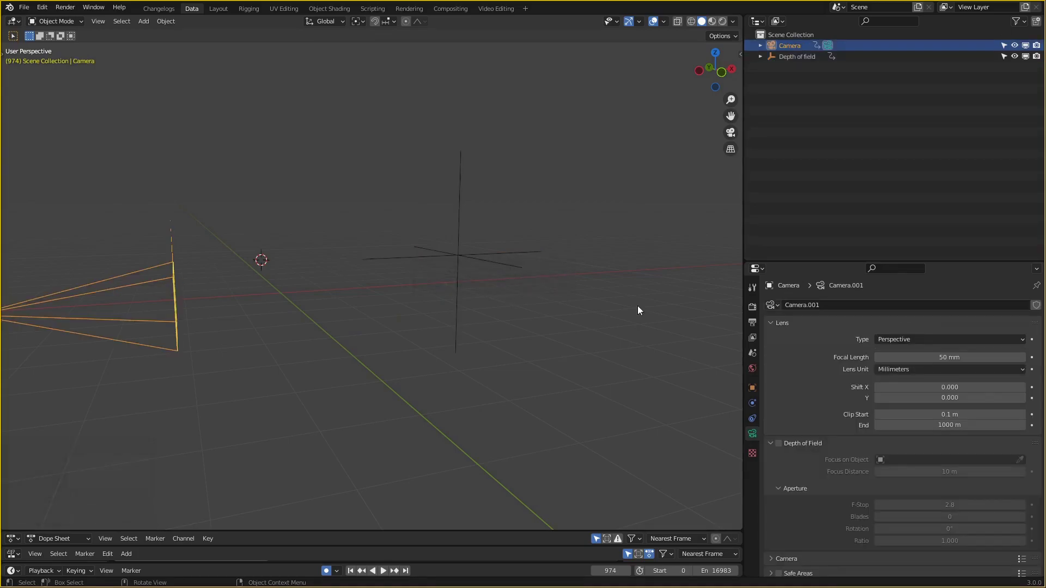
pyautogui.scroll(-2, 770, 421)
pyautogui.click(779, 396)
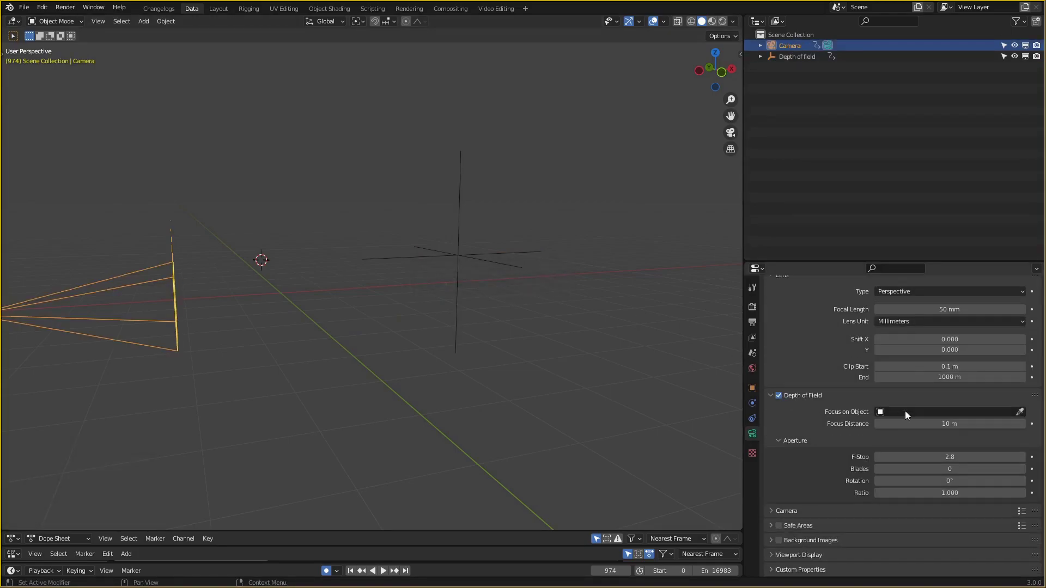
pyautogui.click(1020, 412)
pyautogui.click(460, 246)
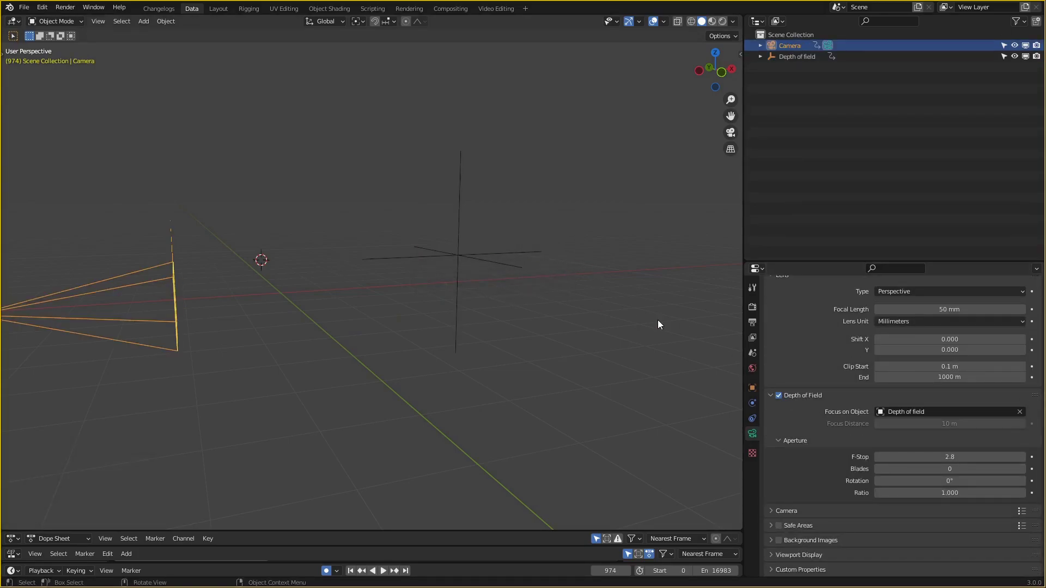
# - Set the camera's F-Stop to 2 and lower it further to strengthen the depth-of-field blur
pyautogui.click(951, 457)
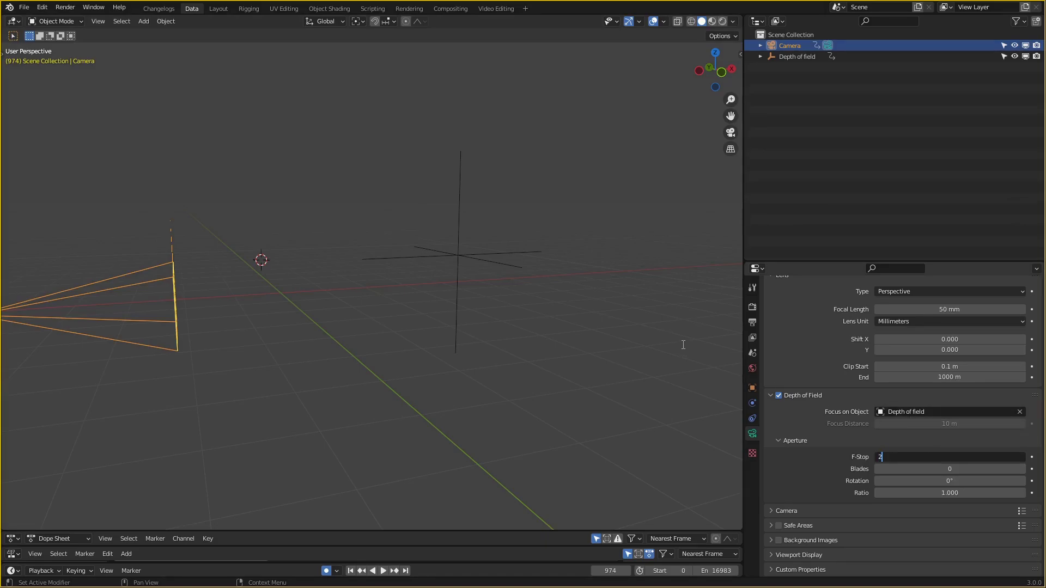
pyautogui.write('2')
pyautogui.press('Return')
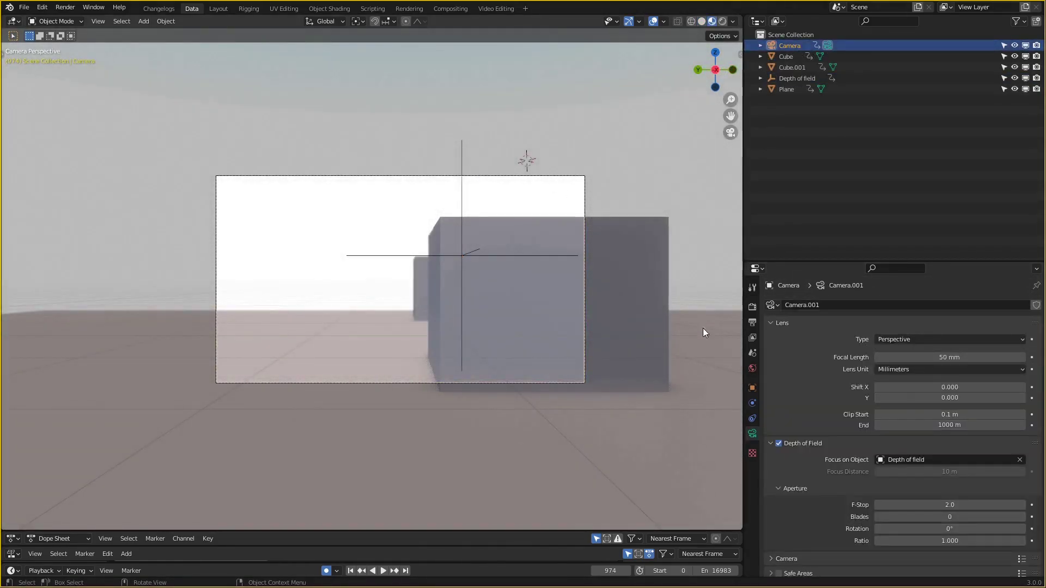
pyautogui.scroll(-2, 950, 457)
pyautogui.moveTo(949, 457); pyautogui.dragTo(831, 457)
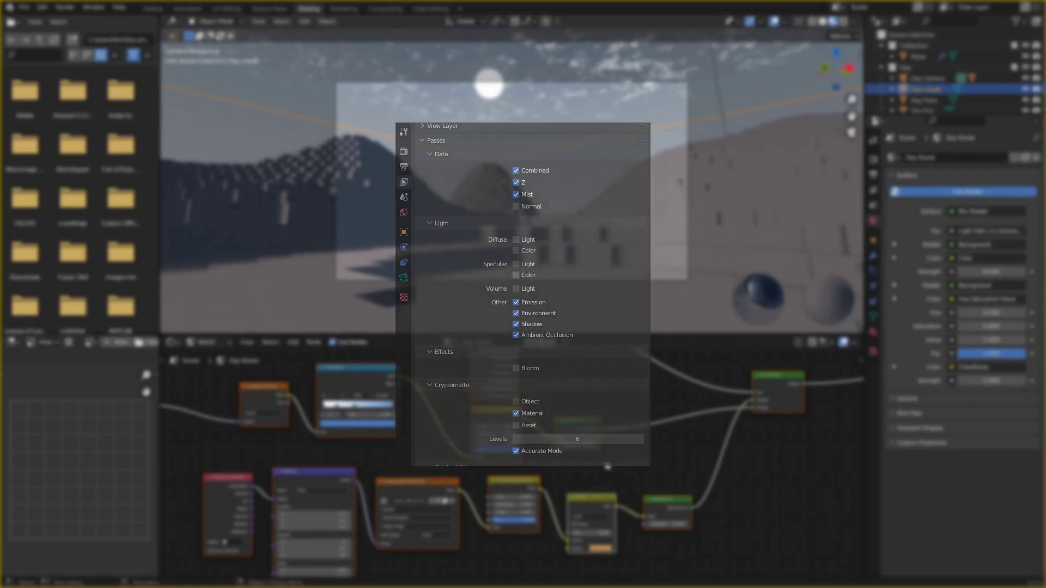
pyautogui.click(853, 21)
pyautogui.click(811, 75)
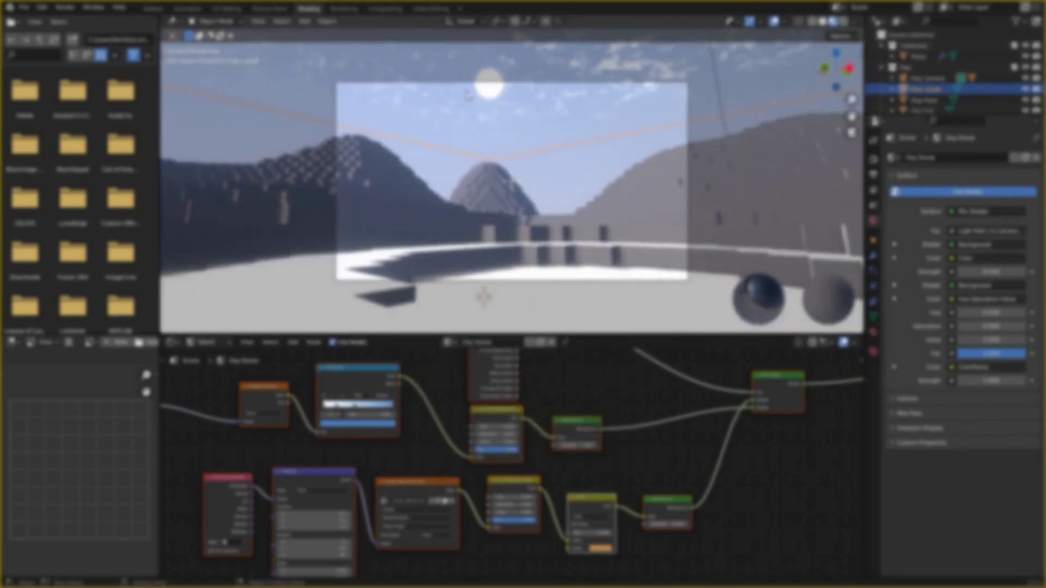
pyautogui.press('KP_0')
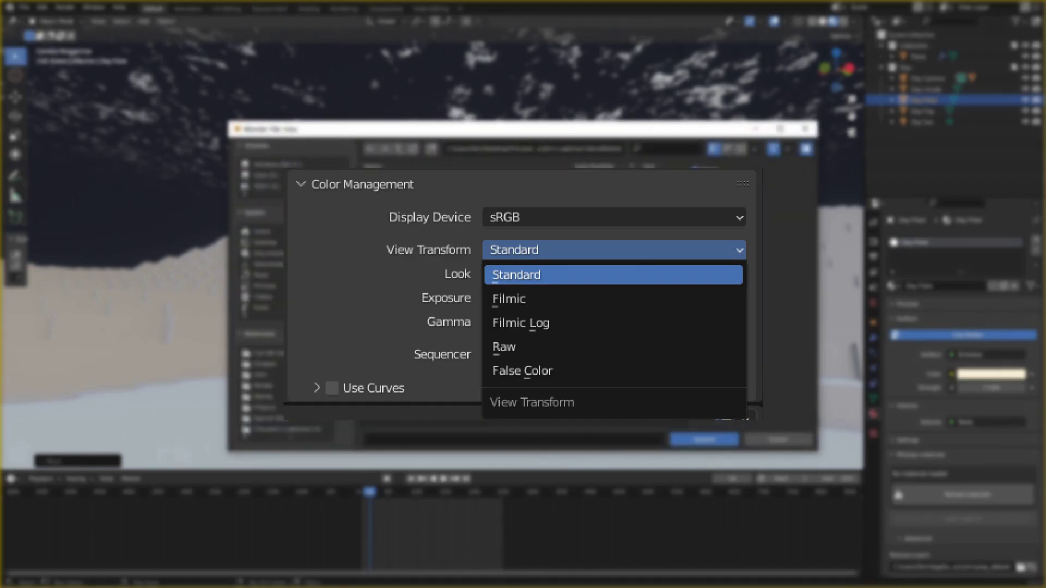
# - Choose Day Eevee as the scene's world data and open the viewport shading options
pyautogui.press('Escape')
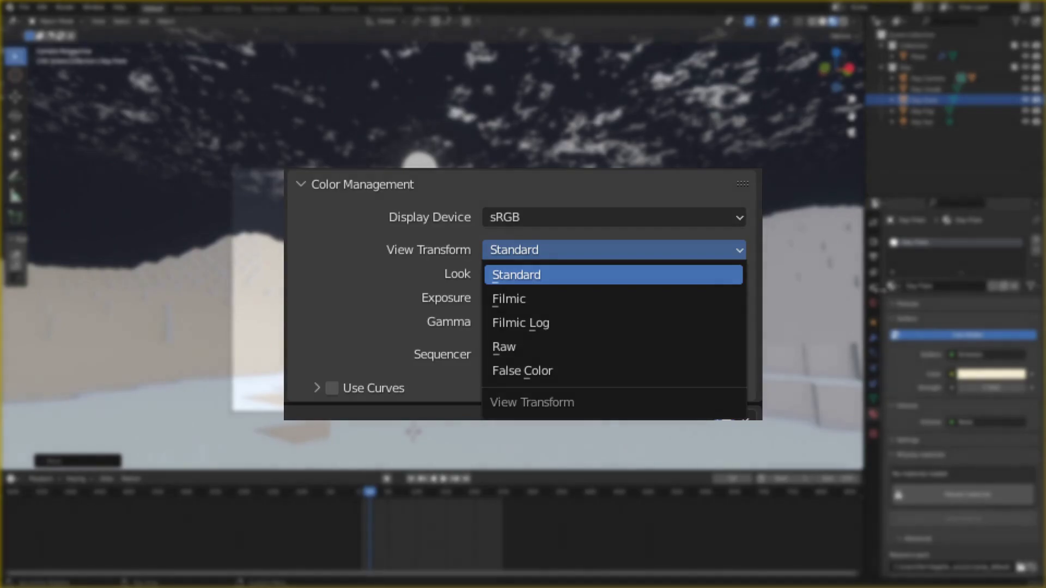
pyautogui.click(874, 303)
pyautogui.click(896, 239)
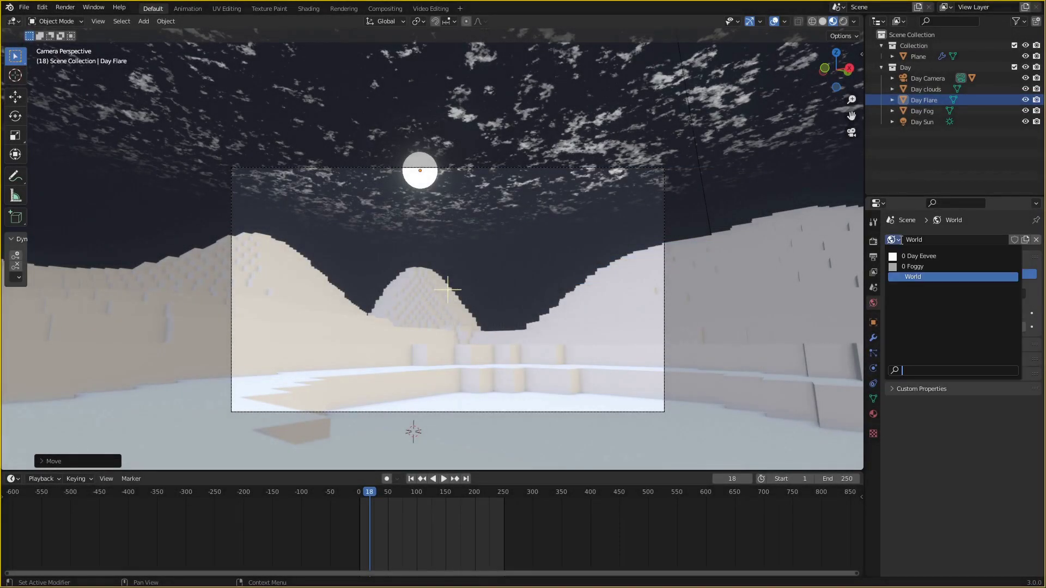
pyautogui.click(920, 256)
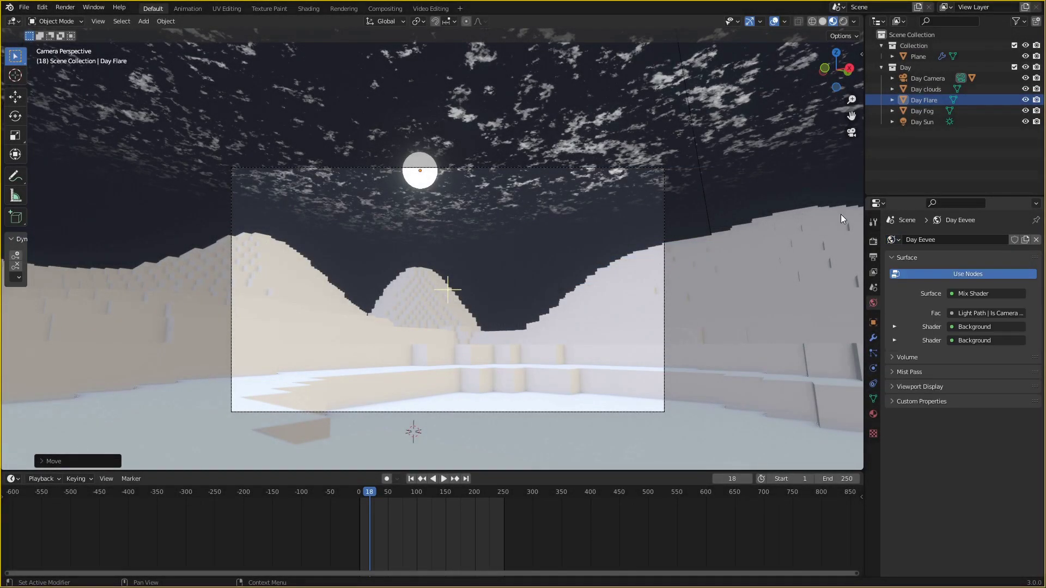
pyautogui.click(853, 21)
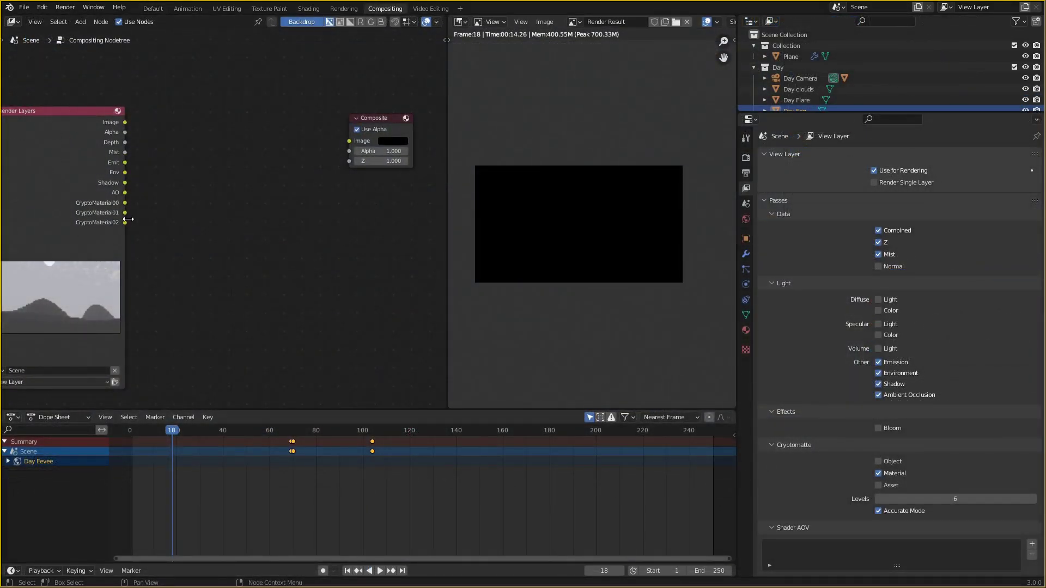
# - Reposition the Render Layers node and add the Daytime node group between it and the Composite node
pyautogui.moveTo(80, 180); pyautogui.dragTo(100, 168)
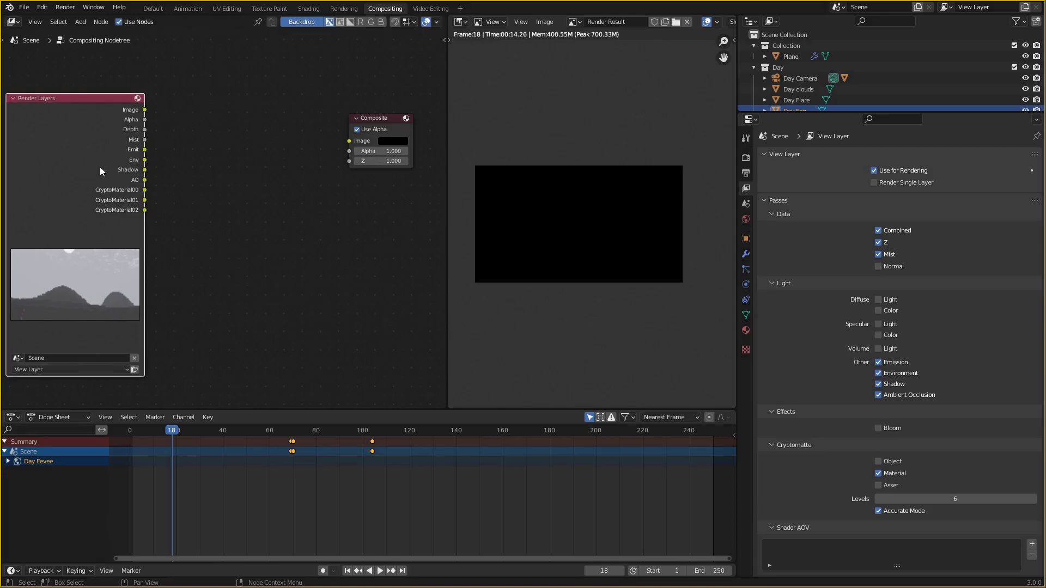
pyautogui.hotkey('shift', 'a')
pyautogui.click(263, 164)
pyautogui.write('day')
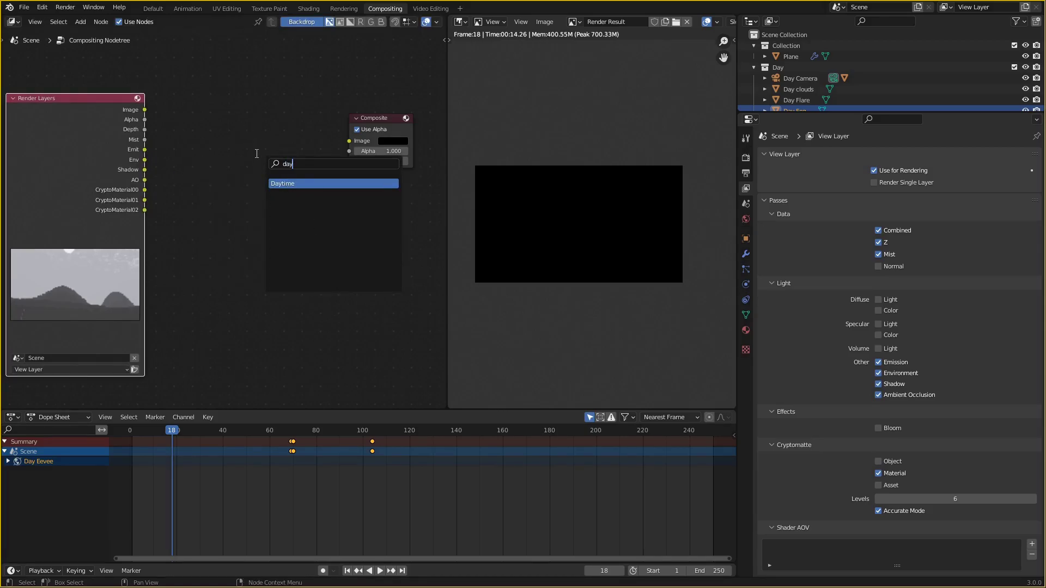
pyautogui.press('Return')
pyautogui.click(229, 160)
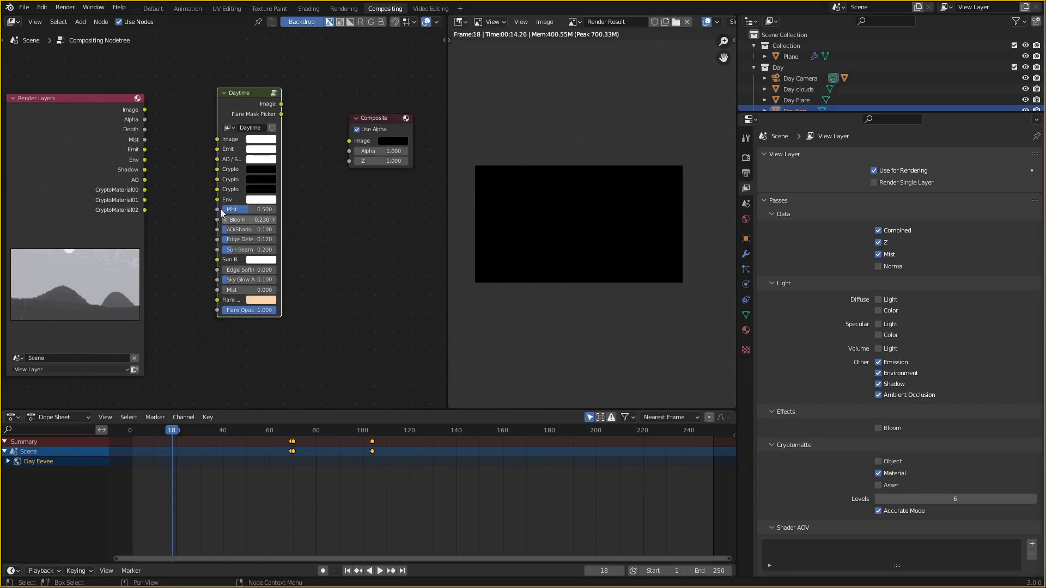
# - Link the Render Layers Image, Emit, Env, Mist, Shadow and CryptoMaterial00 to 02 outputs to the corresponding Daytime inputs, using AO / Shadow for Shadow
pyautogui.moveTo(217, 208); pyautogui.dragTo(218, 139)
pyautogui.moveTo(144, 149); pyautogui.dragTo(217, 199)
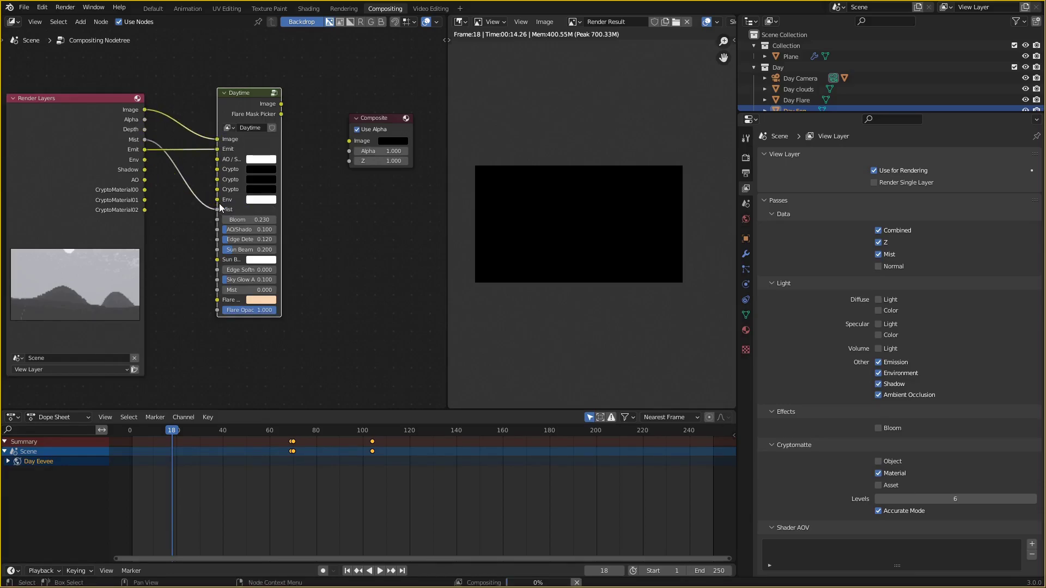
pyautogui.moveTo(144, 169); pyautogui.dragTo(152, 169)
pyautogui.moveTo(144, 189); pyautogui.dragTo(221, 184)
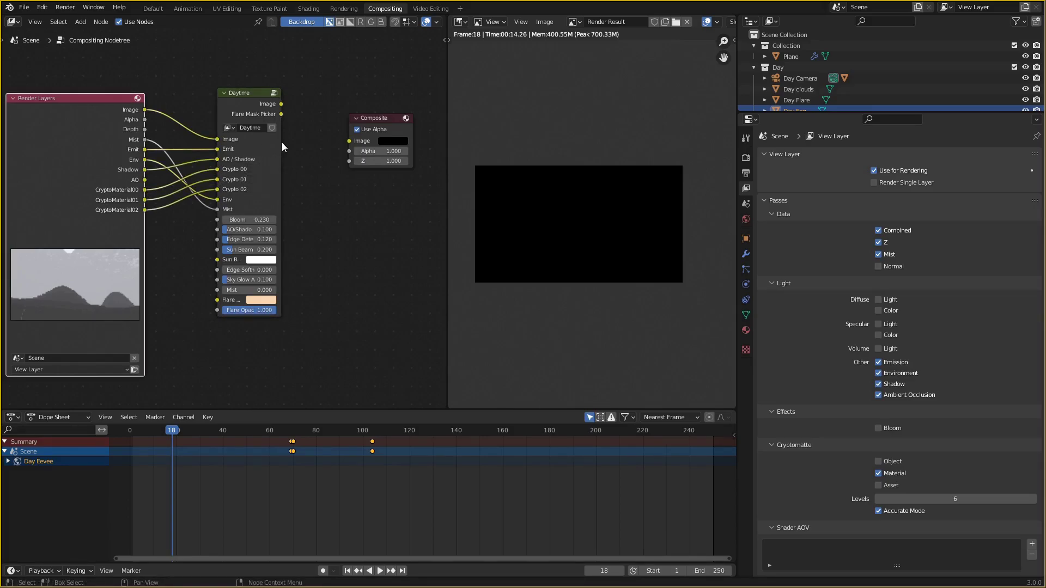
# - Link Daytime's Flare Mask Picker output to the Composite Image input and widen the render result view
pyautogui.click(257, 112)
pyautogui.moveTo(281, 114); pyautogui.dragTo(351, 141)
pyautogui.scroll(3, 623, 188)
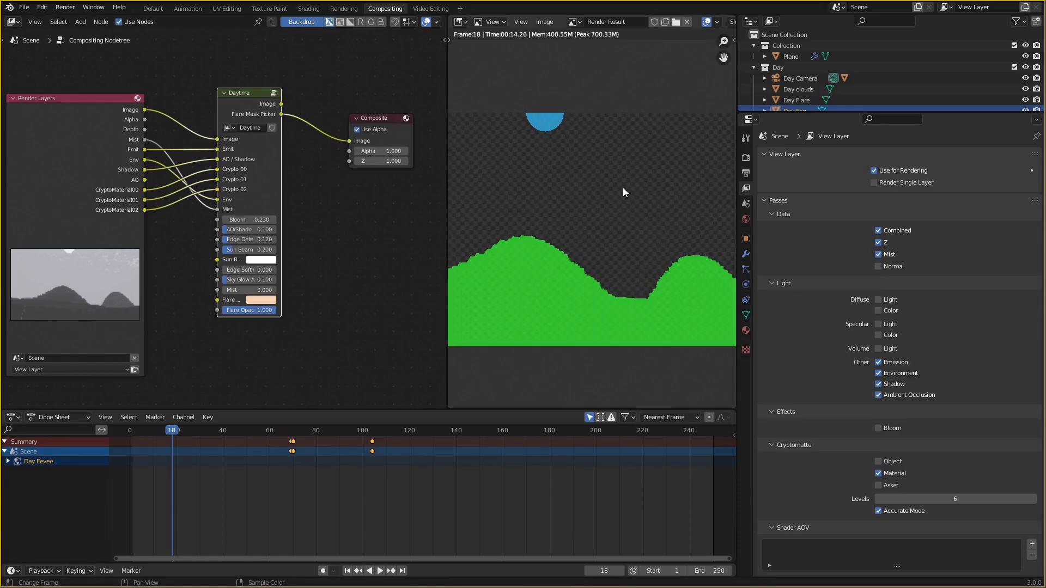
pyautogui.moveTo(622, 187); pyautogui.dragTo(677, 199, button='middle')
pyautogui.moveTo(737, 230); pyautogui.dragTo(889, 228)
pyautogui.scroll(-1, 672, 135)
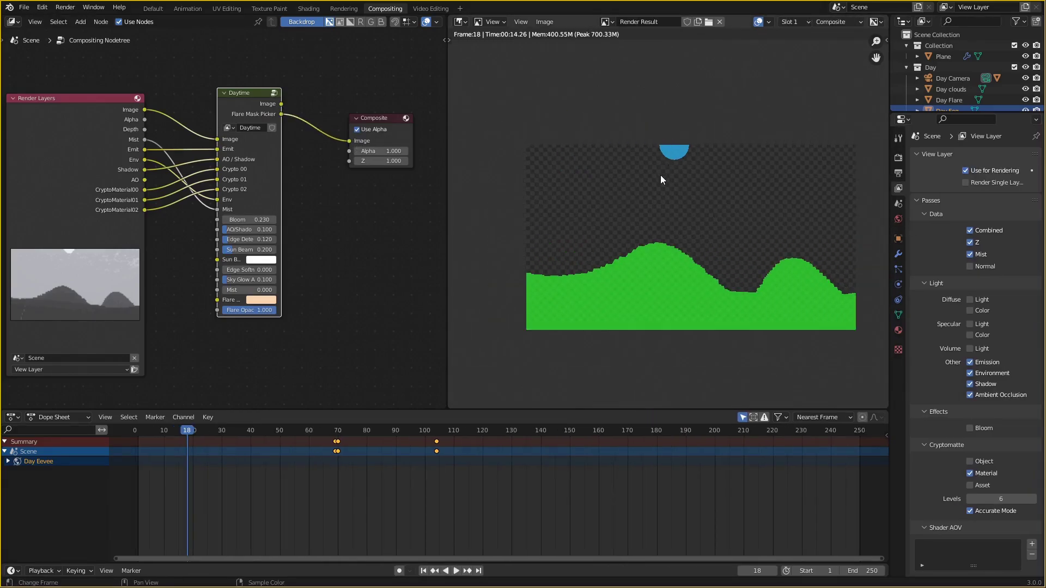
# - Inside the Daytime group, add the sun flare from the render result to the Lens Flare Cryptomatte node's matte objects, and return to the main node tree
pyautogui.press('Tab')
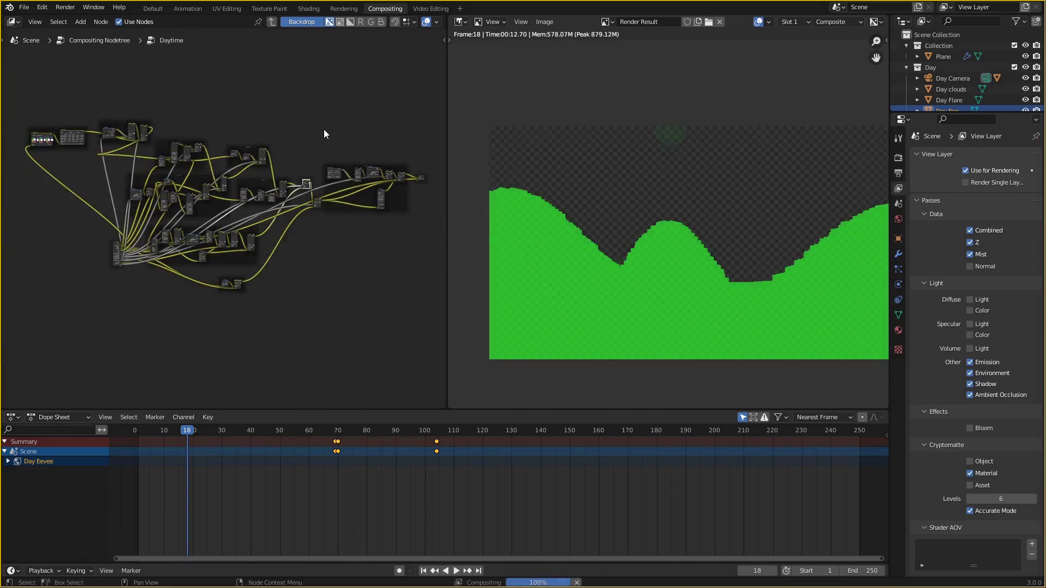
pyautogui.moveTo(309, 122); pyautogui.dragTo(360, 113, button='middle')
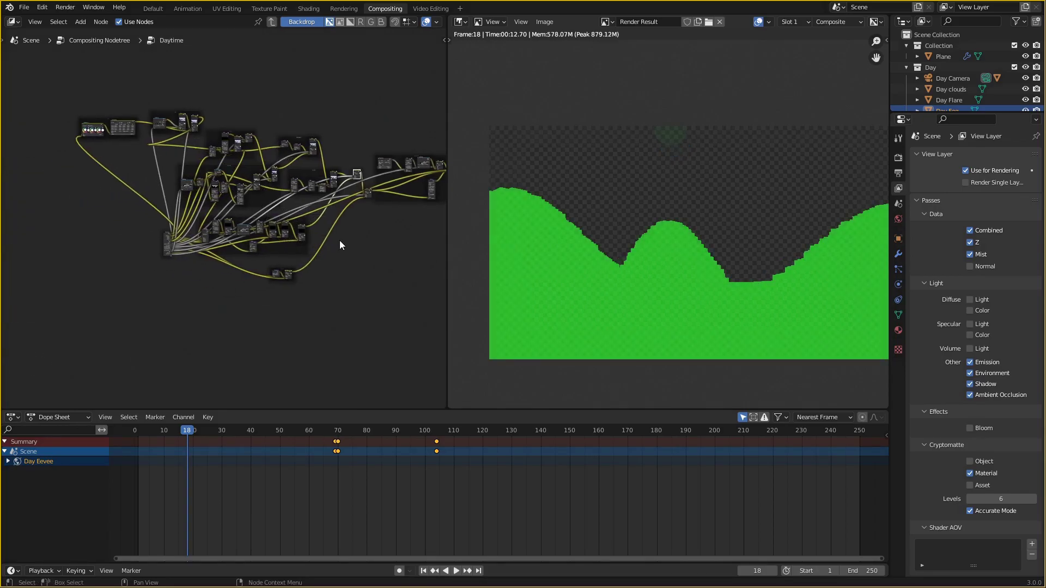
pyautogui.scroll(8, 209, 244)
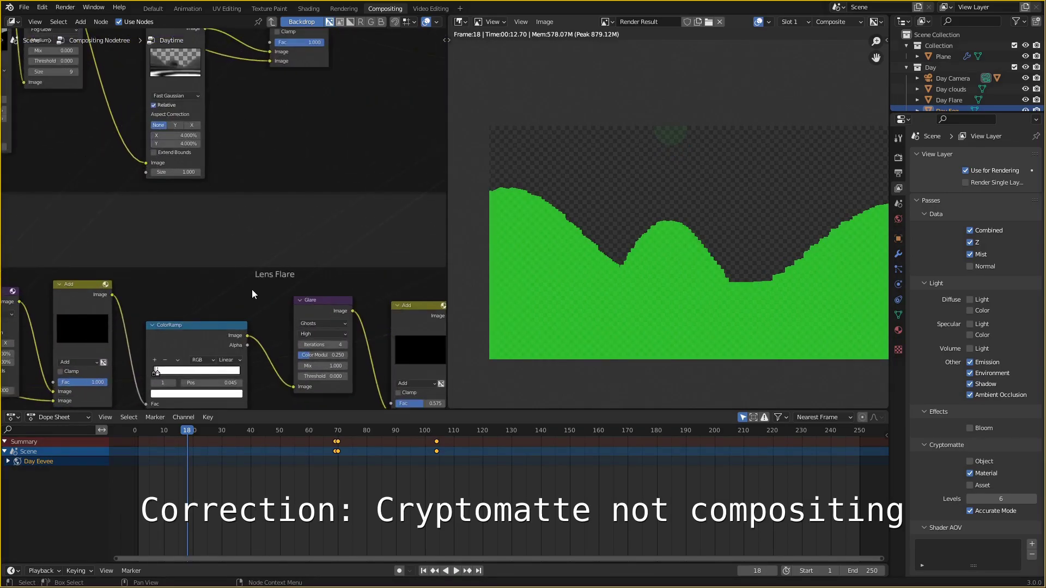
pyautogui.moveTo(169, 259); pyautogui.dragTo(459, 134, button='middle')
pyautogui.scroll(4, 190, 285)
pyautogui.moveTo(187, 289); pyautogui.dragTo(195, 258, button='middle')
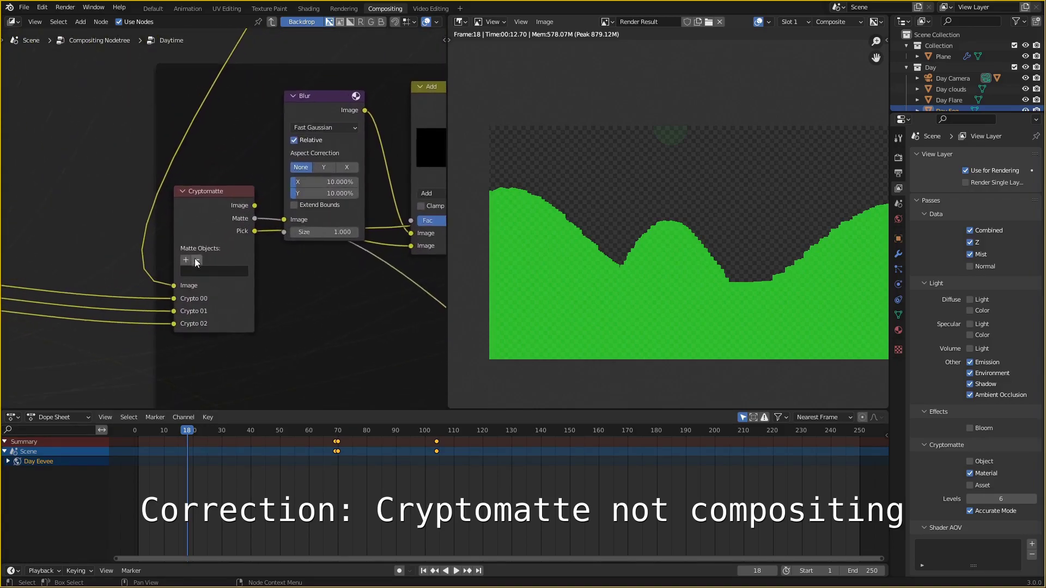
pyautogui.click(187, 261)
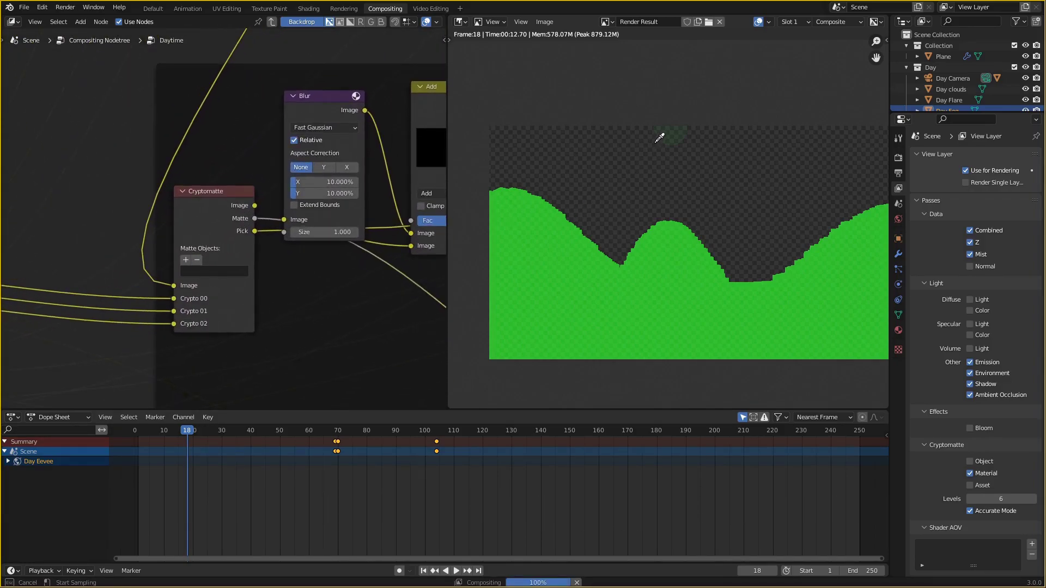
pyautogui.click(671, 133)
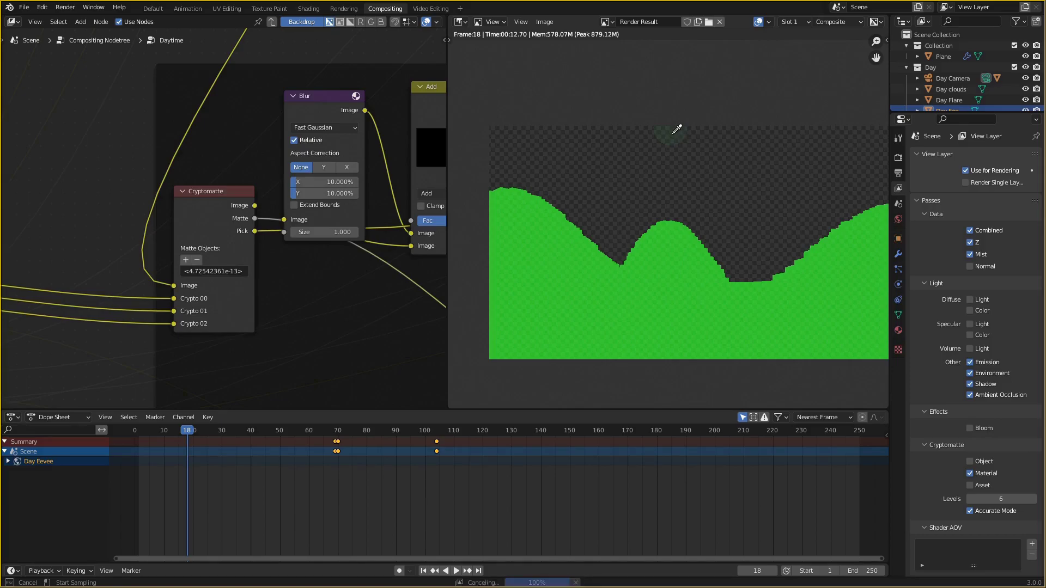
pyautogui.scroll(-3, 259, 240)
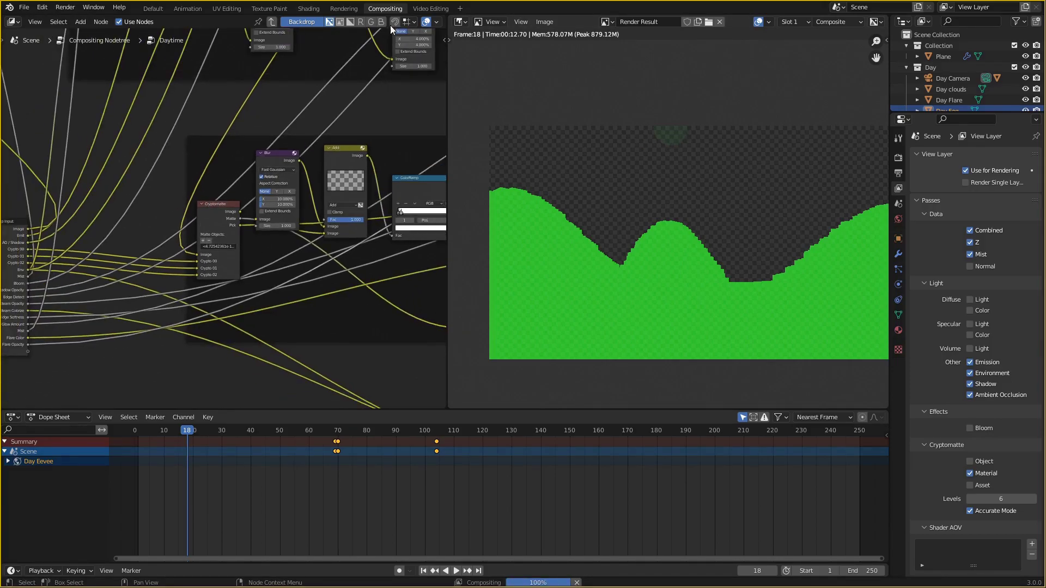
pyautogui.click(273, 22)
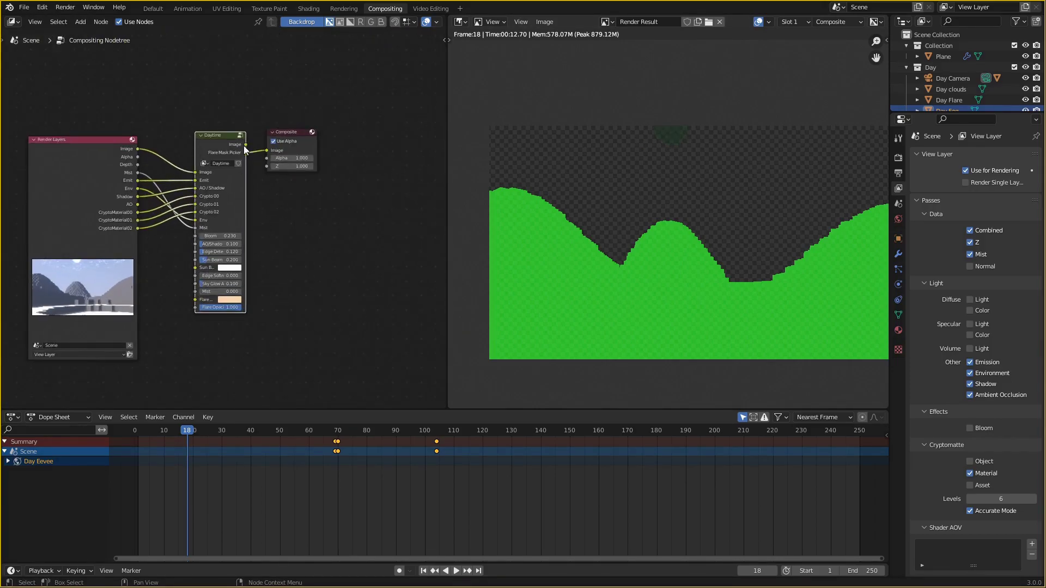
# - Link Daytime's Image output to the Composite Image input in place of the Flare Mask Picker
pyautogui.moveTo(256, 150); pyautogui.dragTo(267, 151)
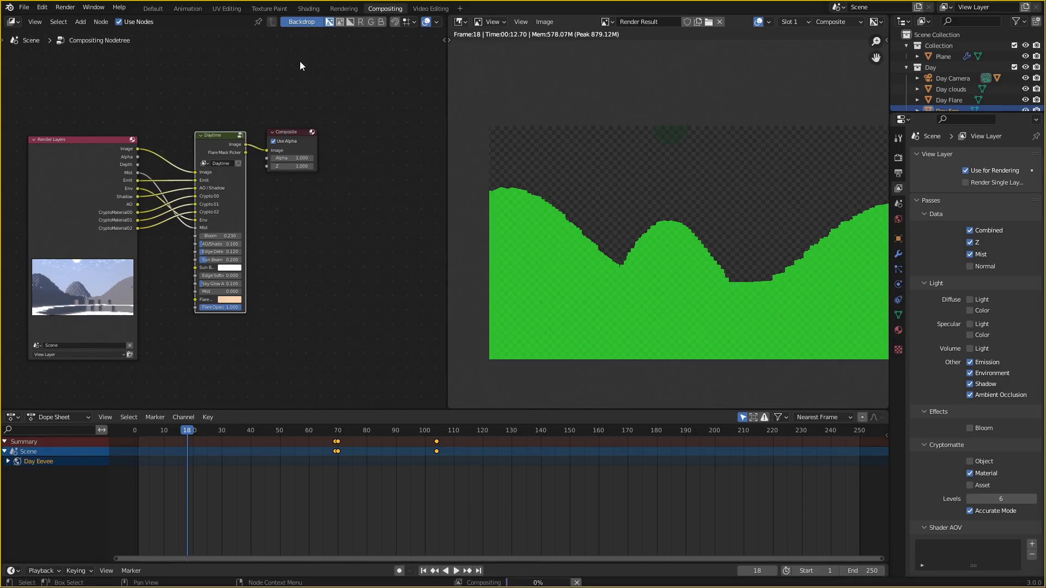
pyautogui.scroll(2, 300, 62)
pyautogui.scroll(-2, 721, 305)
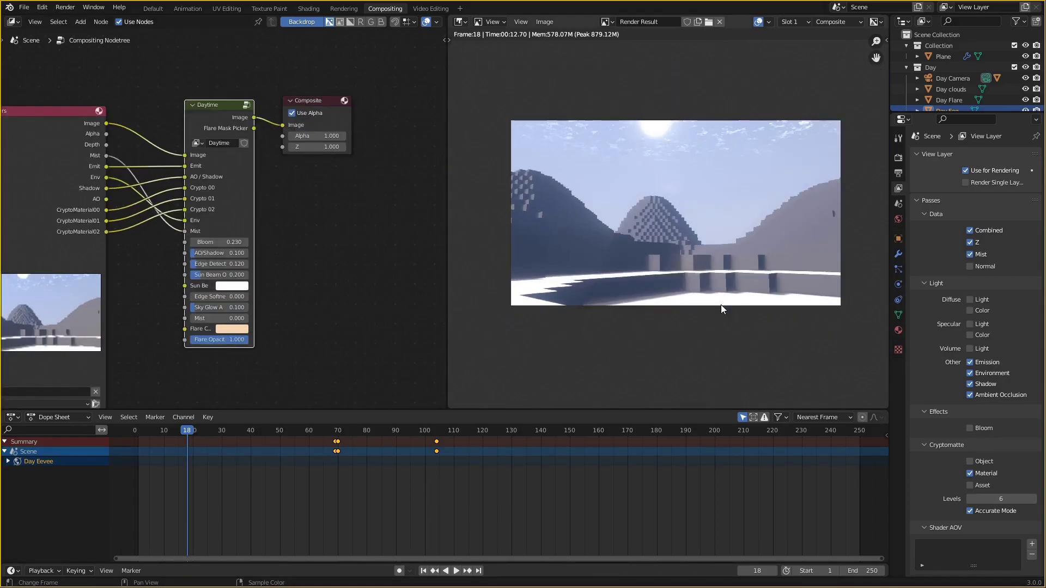
pyautogui.scroll(1, 696, 299)
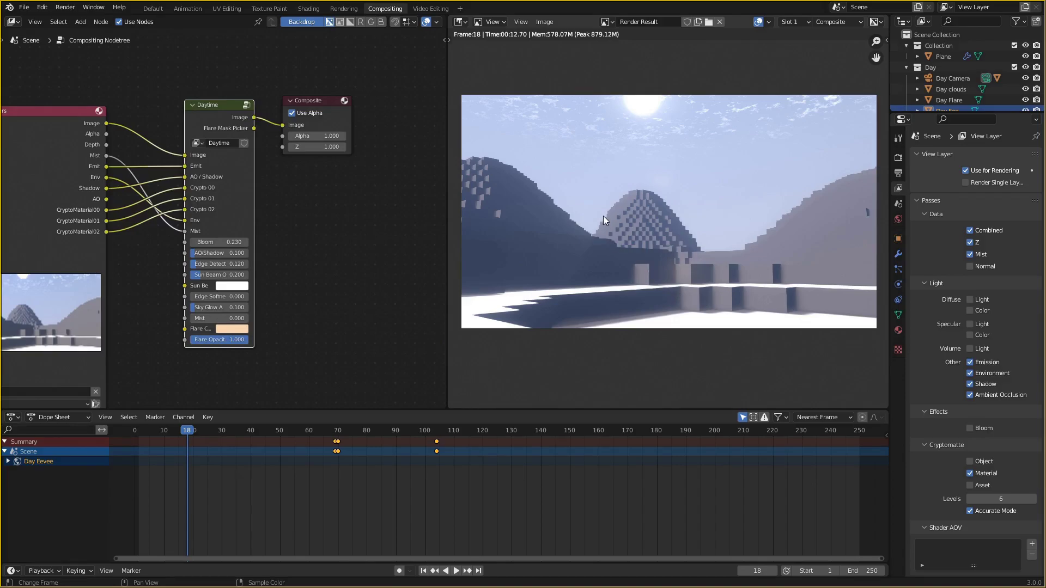
# - Examine the node setup inside the Daytime group alongside the composited render and the scene view
pyautogui.click(246, 105)
pyautogui.scroll(-6, 301, 250)
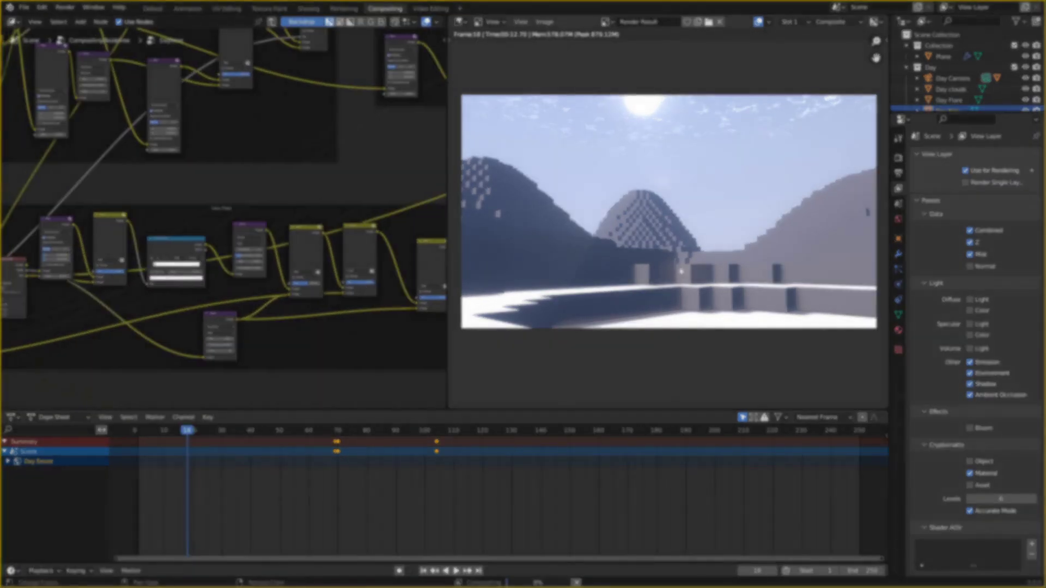
pyautogui.scroll(-5, 207, 252)
pyautogui.moveTo(414, 187); pyautogui.dragTo(270, 158, button='middle')
pyautogui.scroll(8, 256, 243)
pyautogui.scroll(2, 270, 158)
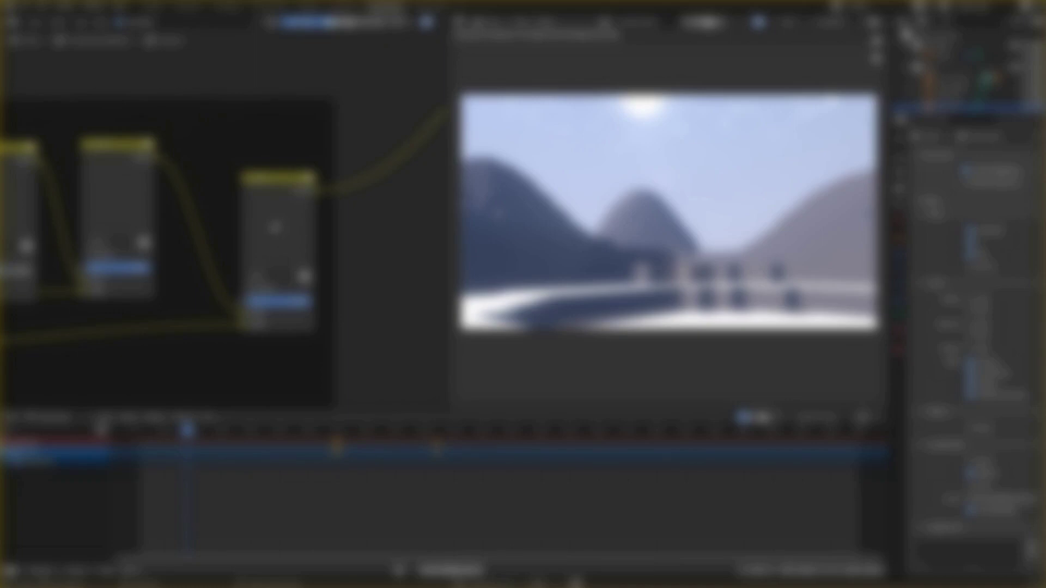
pyautogui.moveTo(275, 229); pyautogui.dragTo(148, 302, button='middle')
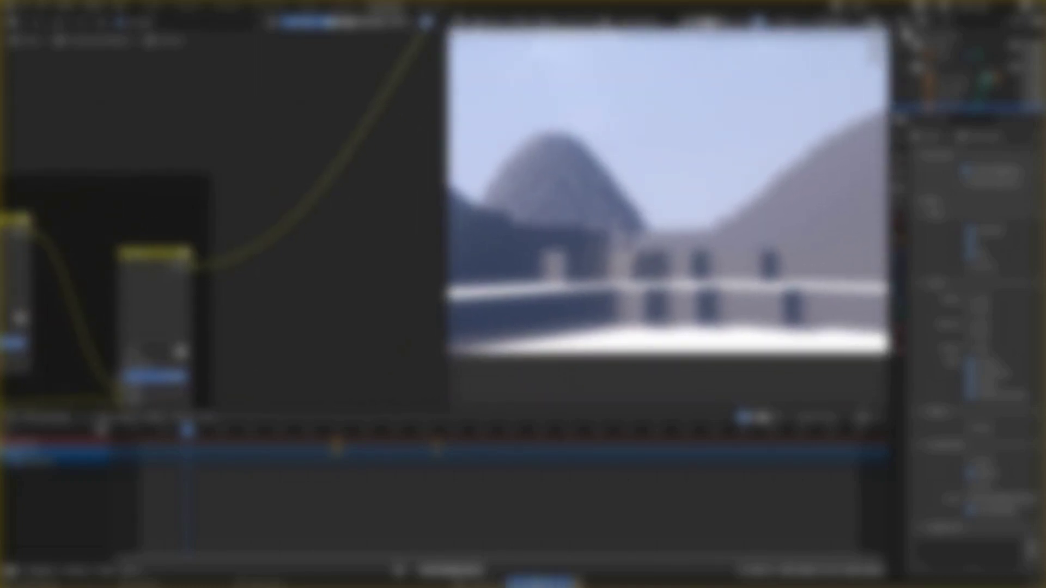
pyautogui.scroll(2, 667, 219)
pyautogui.scroll(-7, 204, 286)
pyautogui.scroll(-3, 654, 163)
pyautogui.moveTo(630, 132); pyautogui.dragTo(676, 158, button='middle')
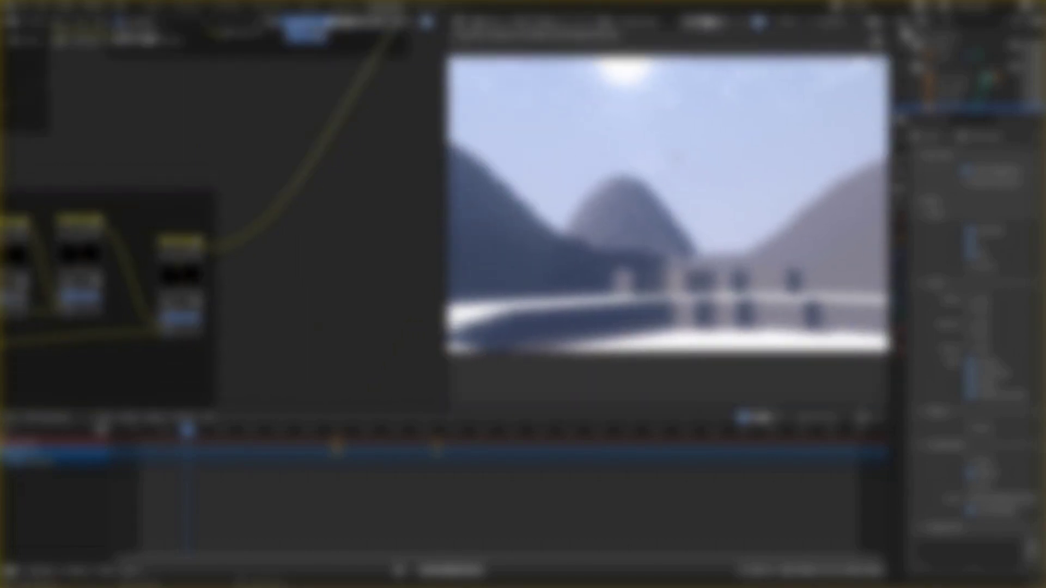
pyautogui.scroll(-7, 232, 34)
pyautogui.scroll(5, 344, 226)
pyautogui.moveTo(384, 76); pyautogui.dragTo(308, 209, button='middle')
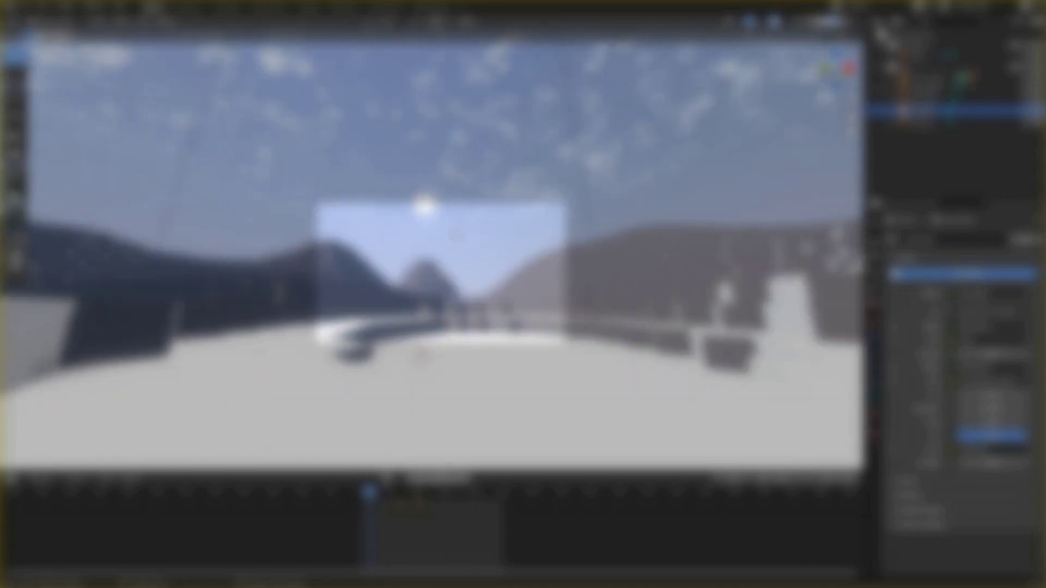
pyautogui.moveTo(457, 234); pyautogui.dragTo(470, 239, button='middle')
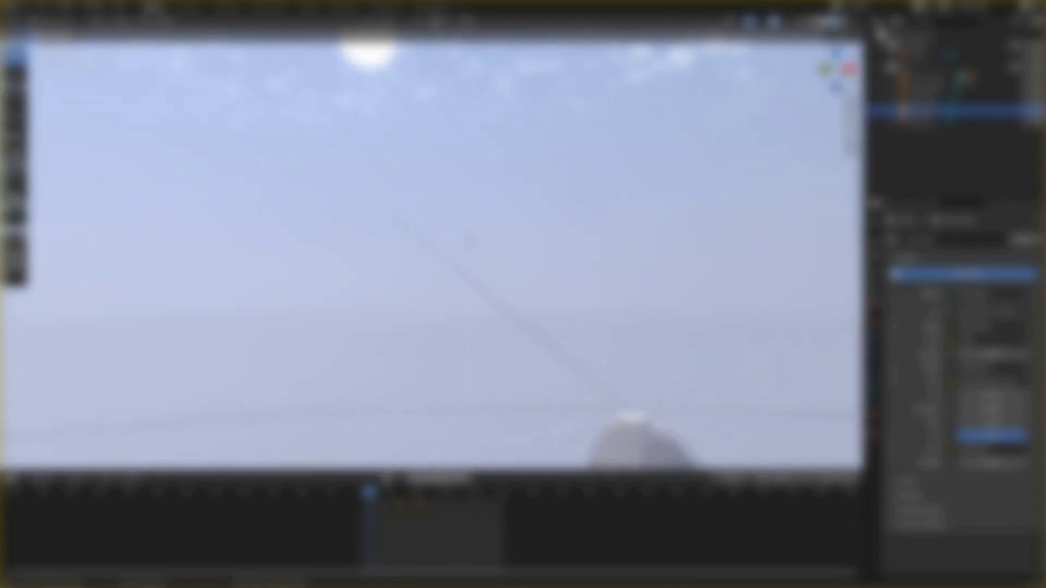